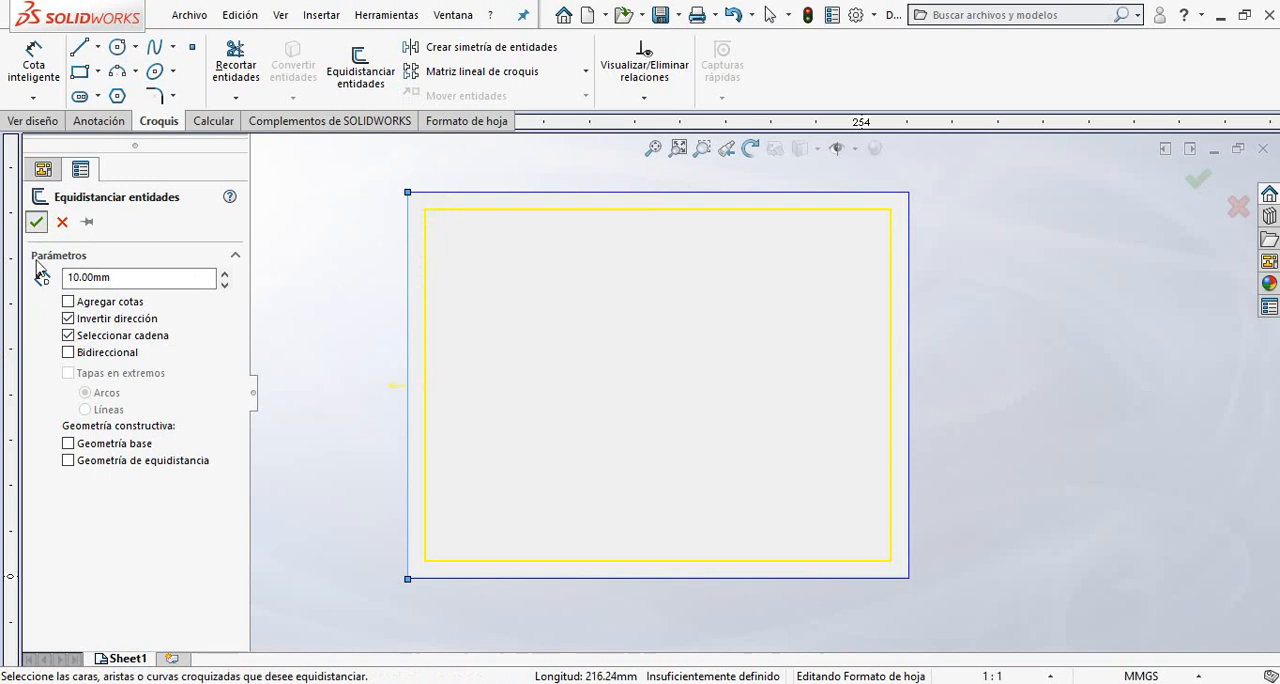
Apply the 10 mm inward offset of the sheet outline and delete the four original outer lines.
{"action": "left_click", "coordinate": [36, 222]}
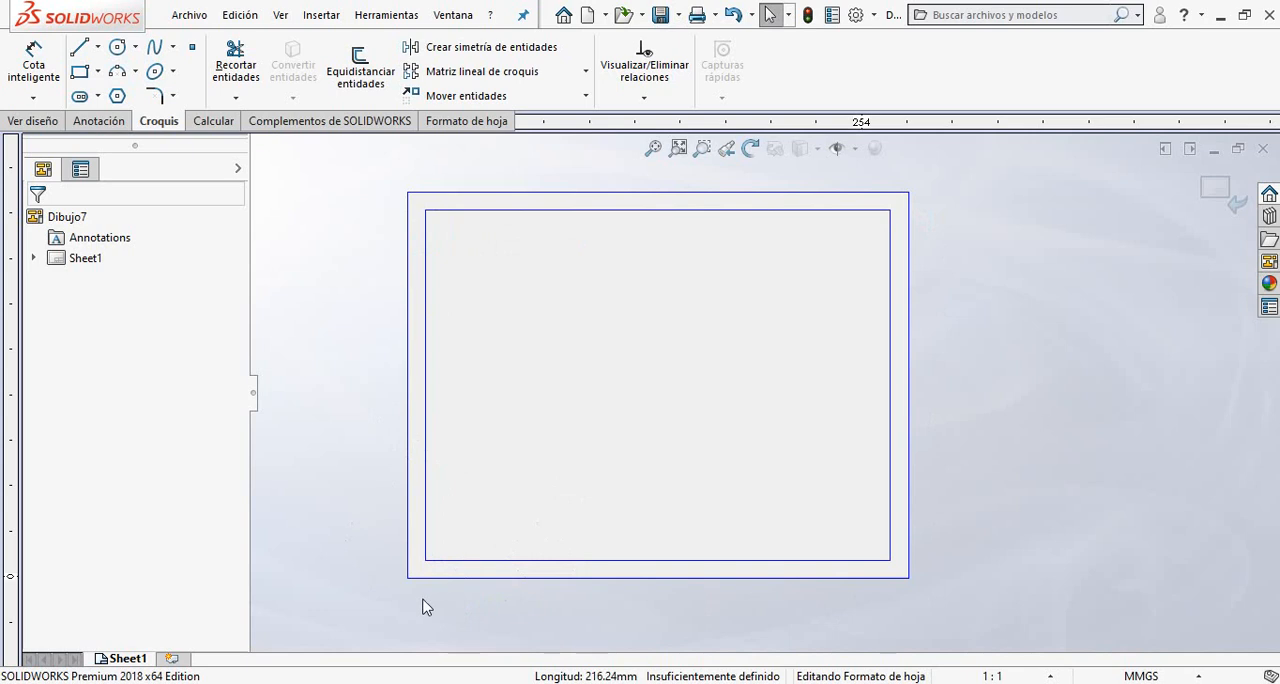
{"action": "left_click_drag", "start_coordinate": [423, 603], "coordinate": [399, 578]}
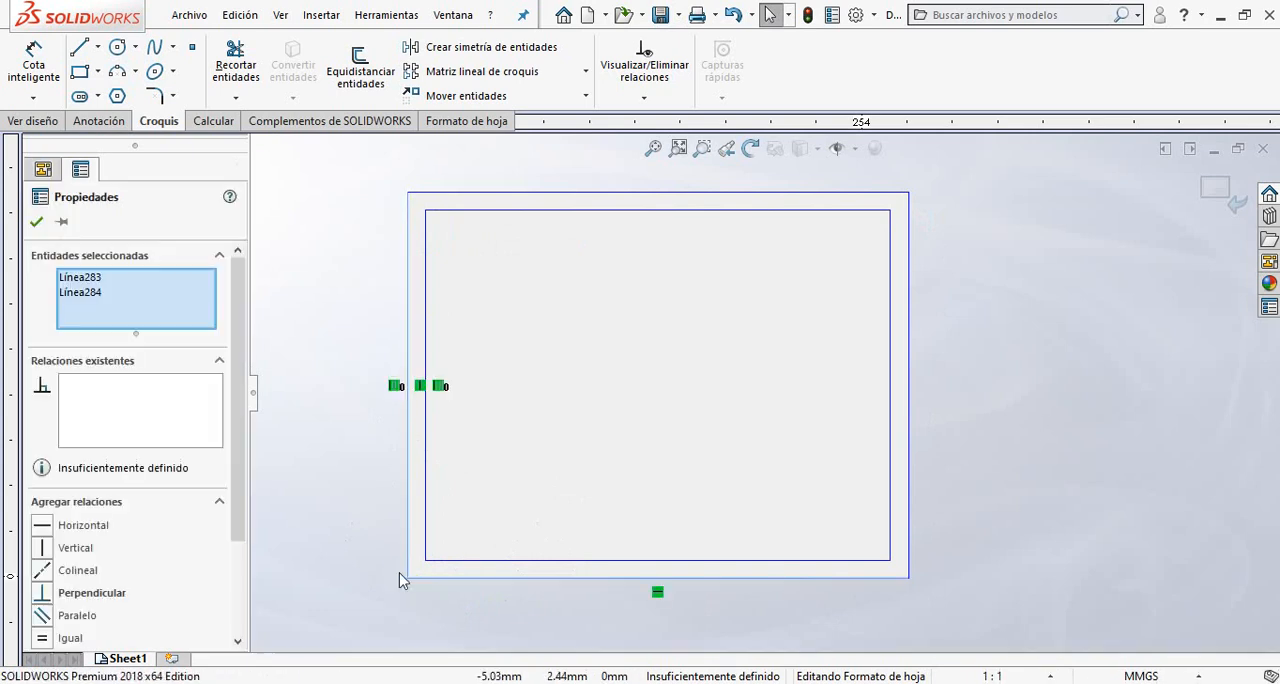
{"action": "key", "text": "Delete"}
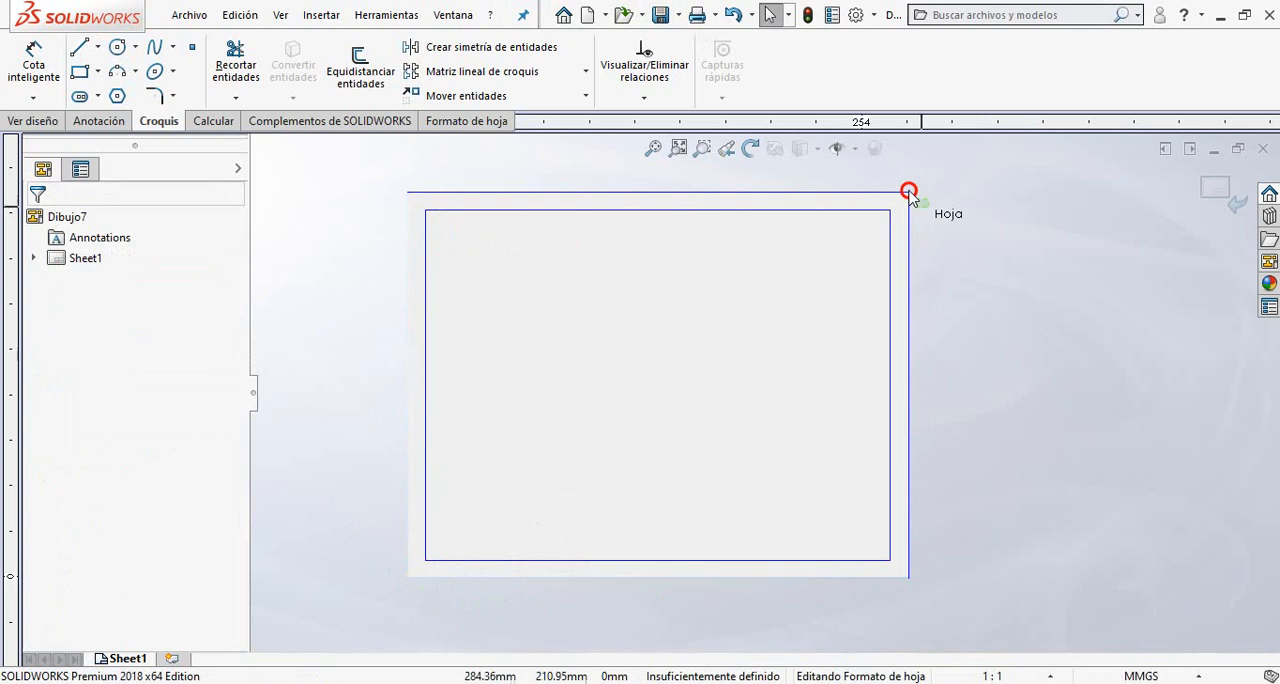
{"action": "left_click_drag", "start_coordinate": [909, 191], "coordinate": [901, 185]}
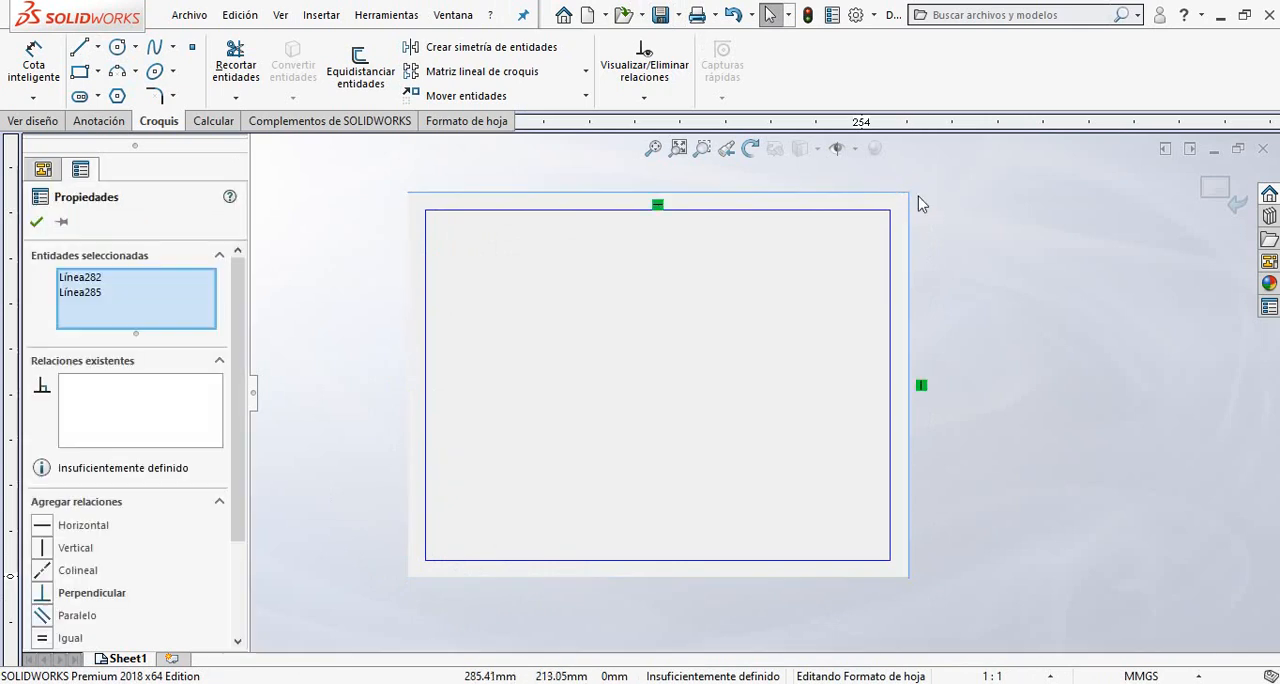
{"action": "key", "text": "Delete"}
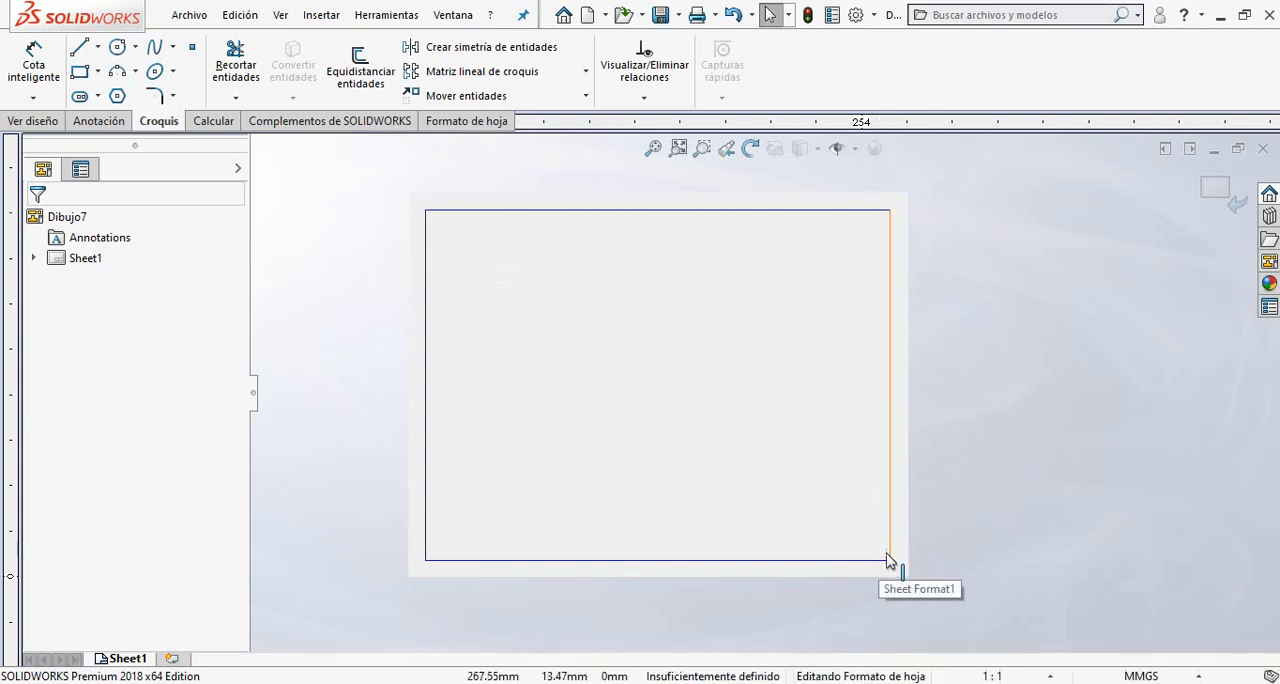
Add a Fix relation to all four lines of the remaining inner frame rectangle.
{"action": "left_click_drag", "start_coordinate": [377, 200], "coordinate": [983, 600]}
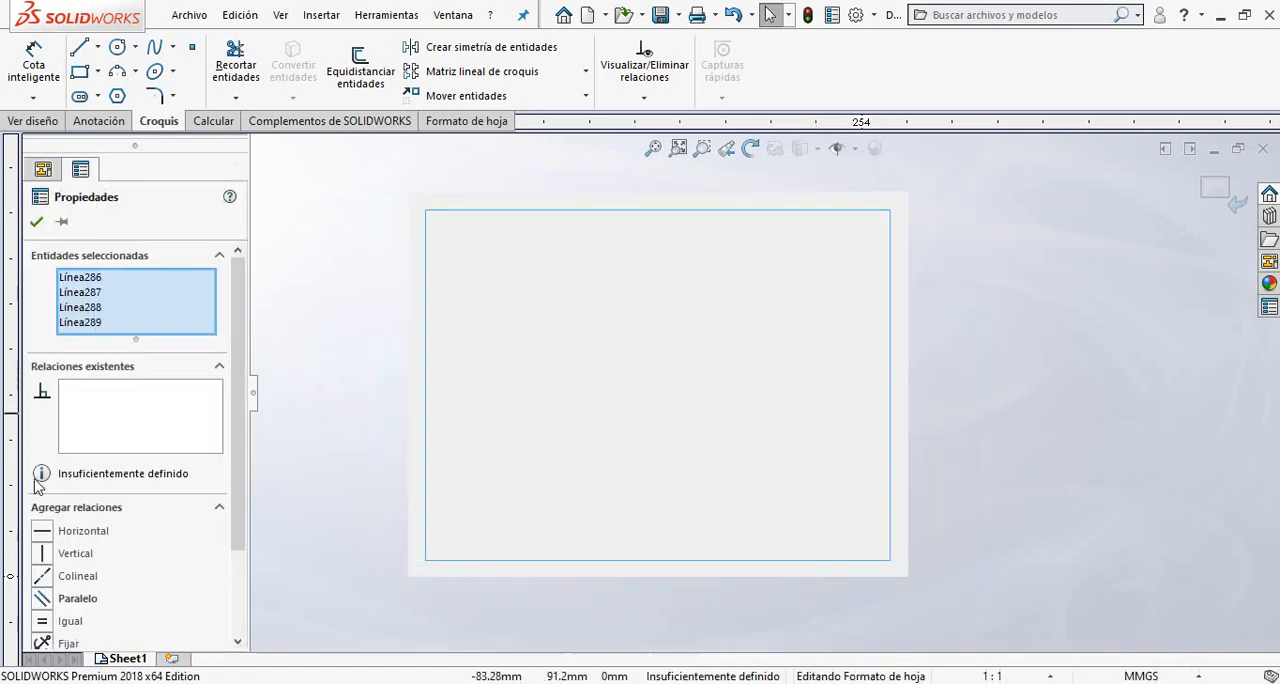
{"action": "scroll", "coordinate": [240, 405], "scroll_direction": "down", "scroll_amount": 3}
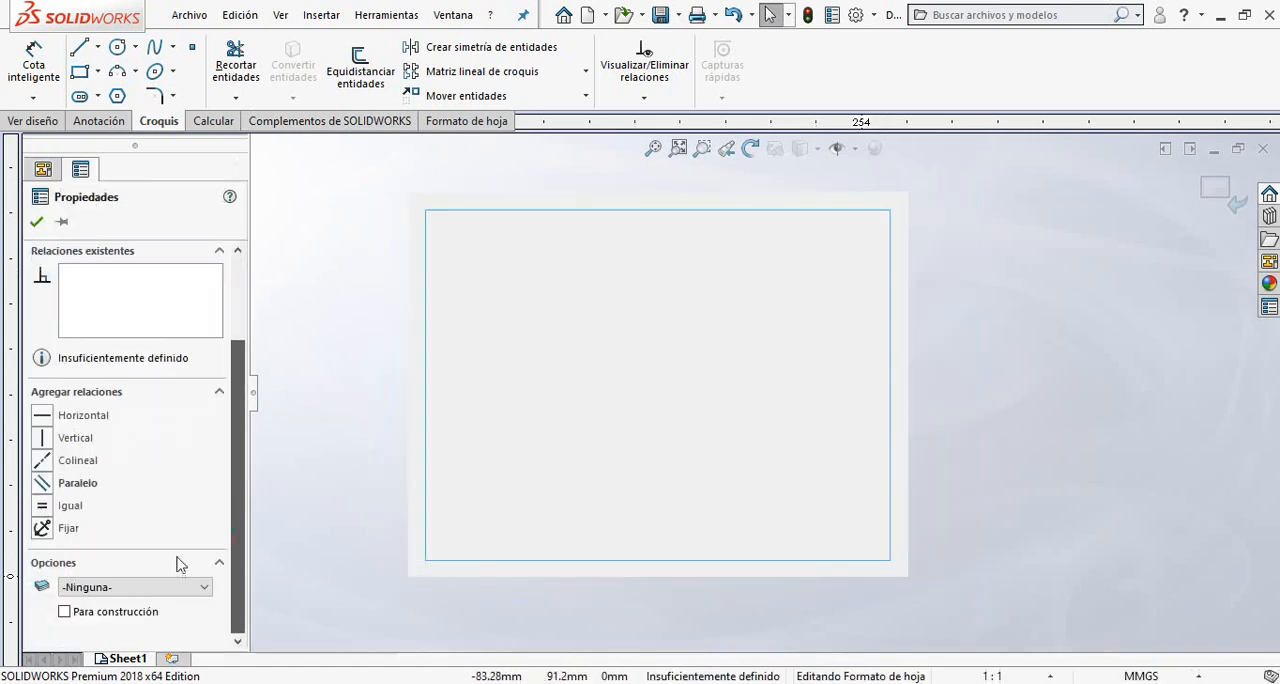
{"action": "left_click", "coordinate": [42, 528]}
{"action": "left_click", "coordinate": [283, 467]}
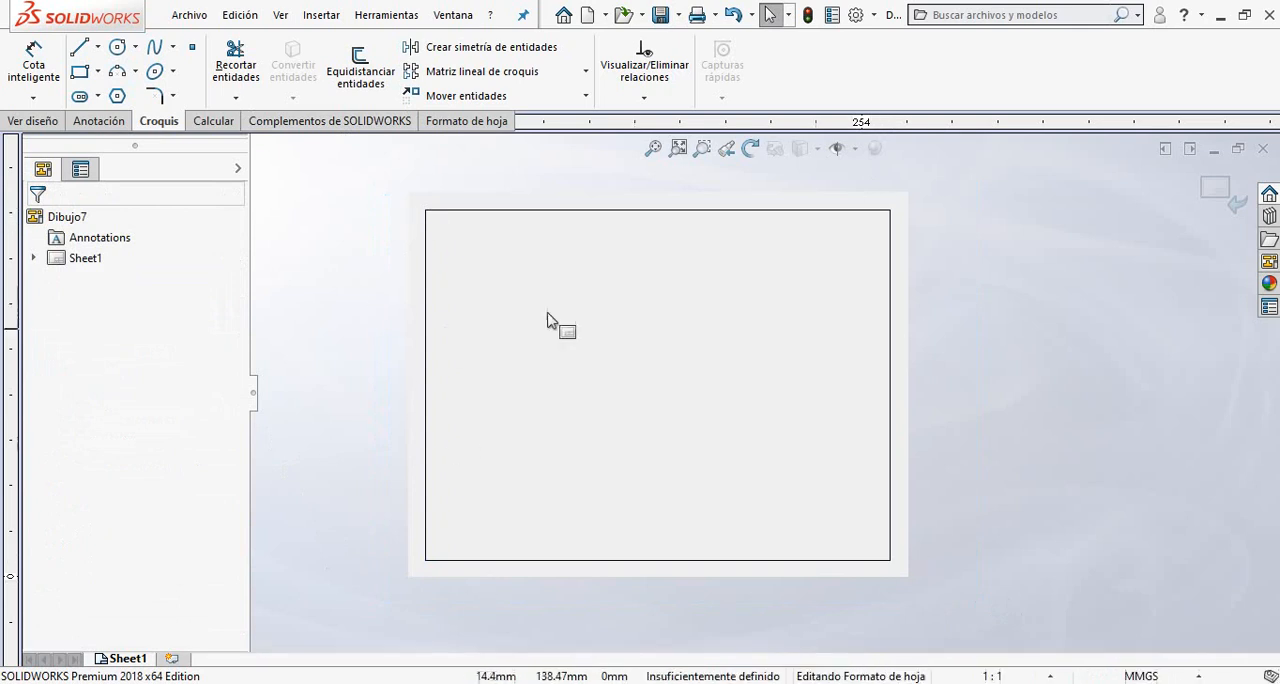
{"action": "left_click_drag", "start_coordinate": [509, 225], "coordinate": [363, 170]}
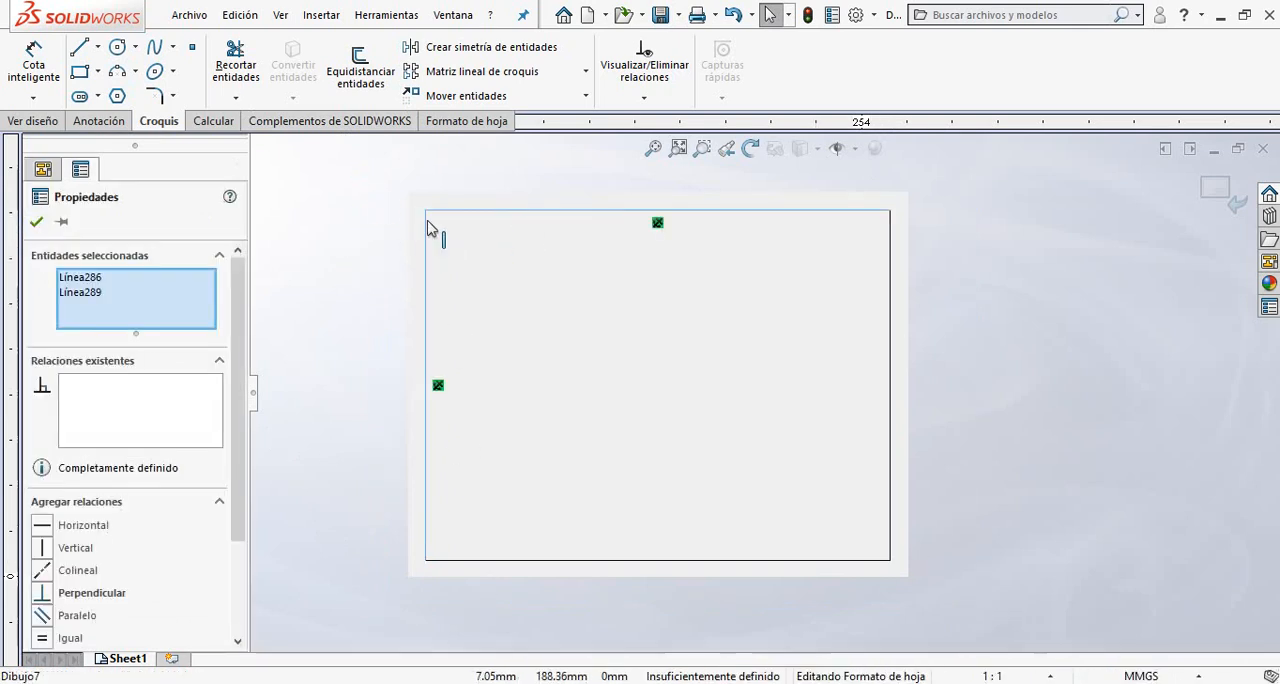
{"action": "left_click", "coordinate": [335, 262]}
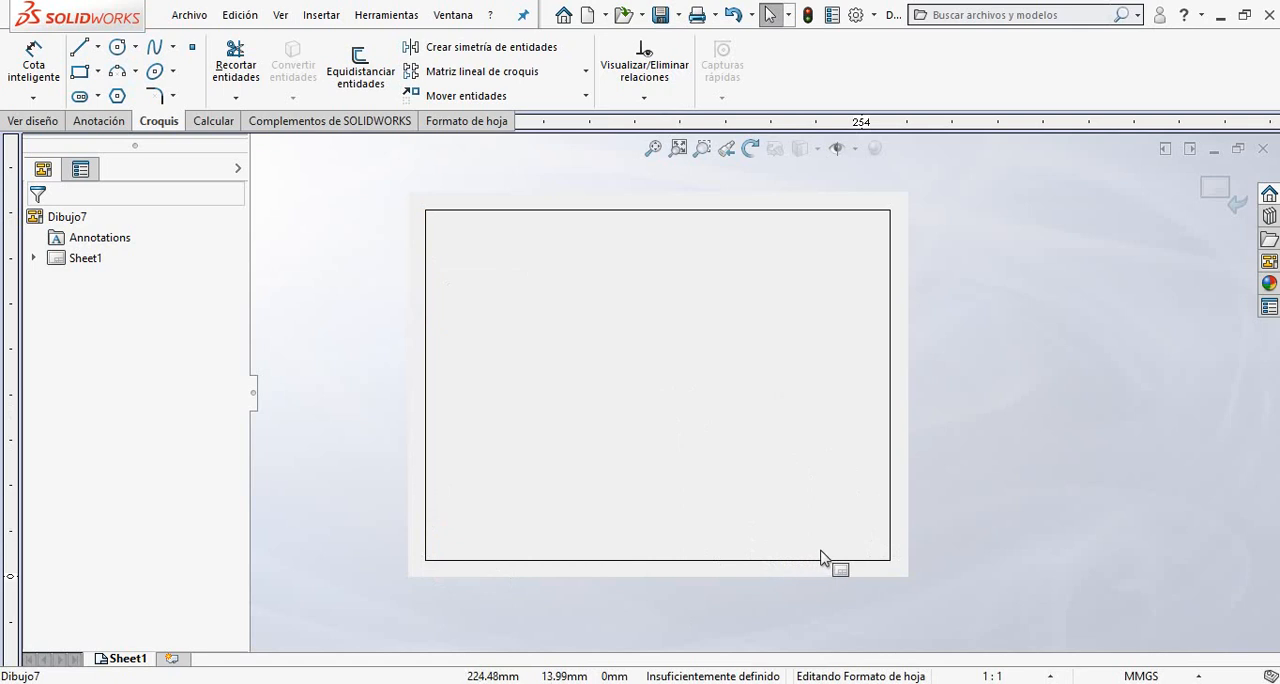
Sketch a corner rectangle about 122 by 47 mm inside the frame near its lower-right corner.
{"action": "scroll", "coordinate": [840, 538], "scroll_direction": "down", "scroll_amount": 1}
{"action": "scroll", "coordinate": [840, 538], "scroll_direction": "down", "scroll_amount": 1}
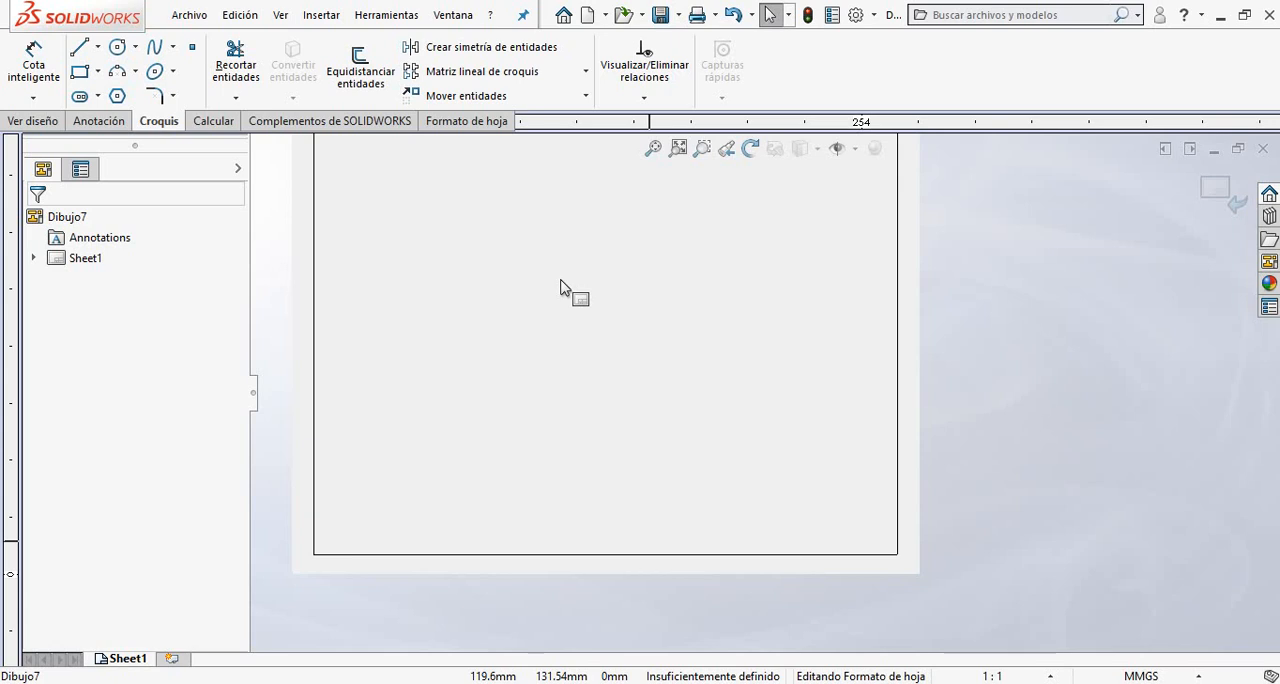
{"action": "mouse_move", "coordinate": [614, 429]}
{"action": "middle_mouse_down"}
{"action": "mouse_move", "coordinate": [646, 480]}
{"action": "mouse_move", "coordinate": [636, 462]}
{"action": "middle_mouse_up"}
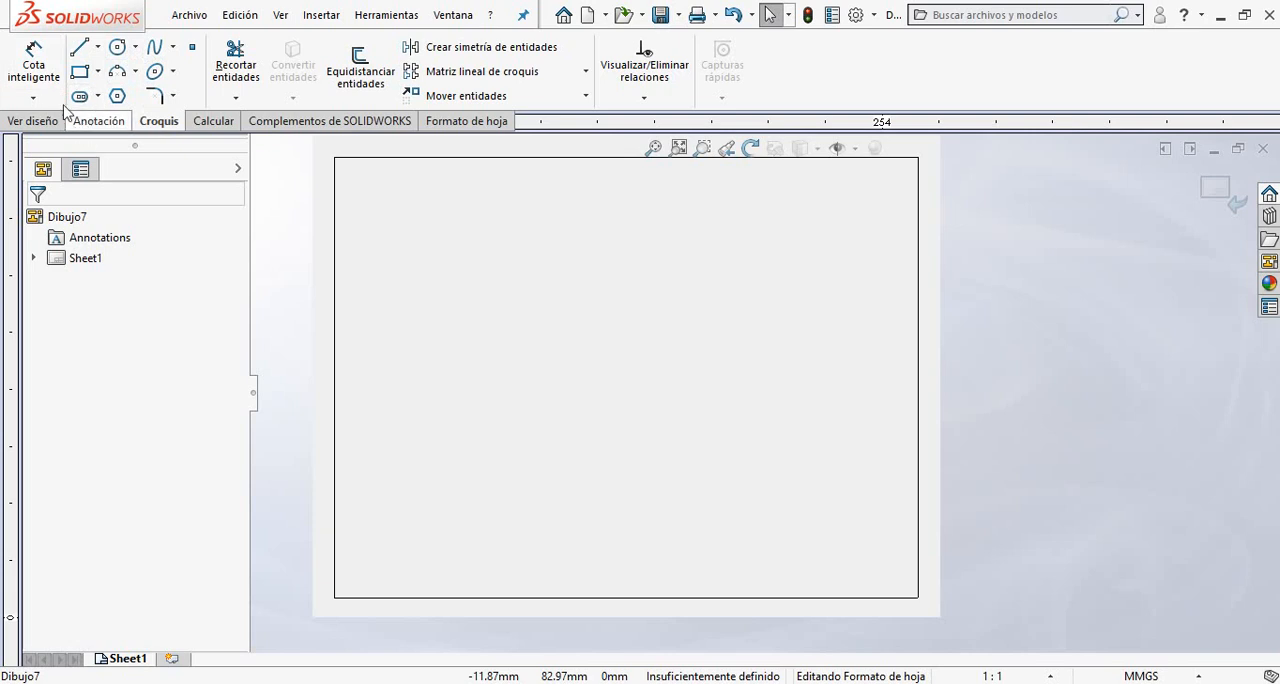
{"action": "left_click", "coordinate": [79, 71]}
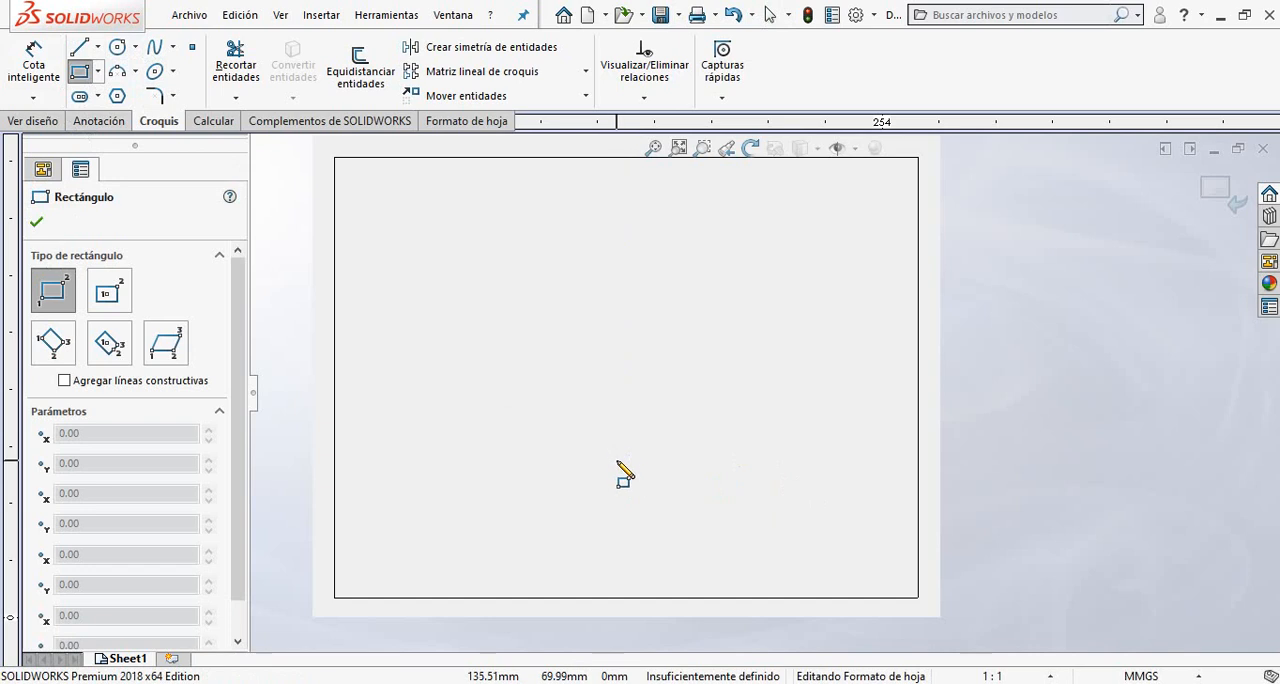
{"action": "left_click_drag", "start_coordinate": [618, 461], "coordinate": [892, 566]}
{"action": "key", "text": "Escape"}
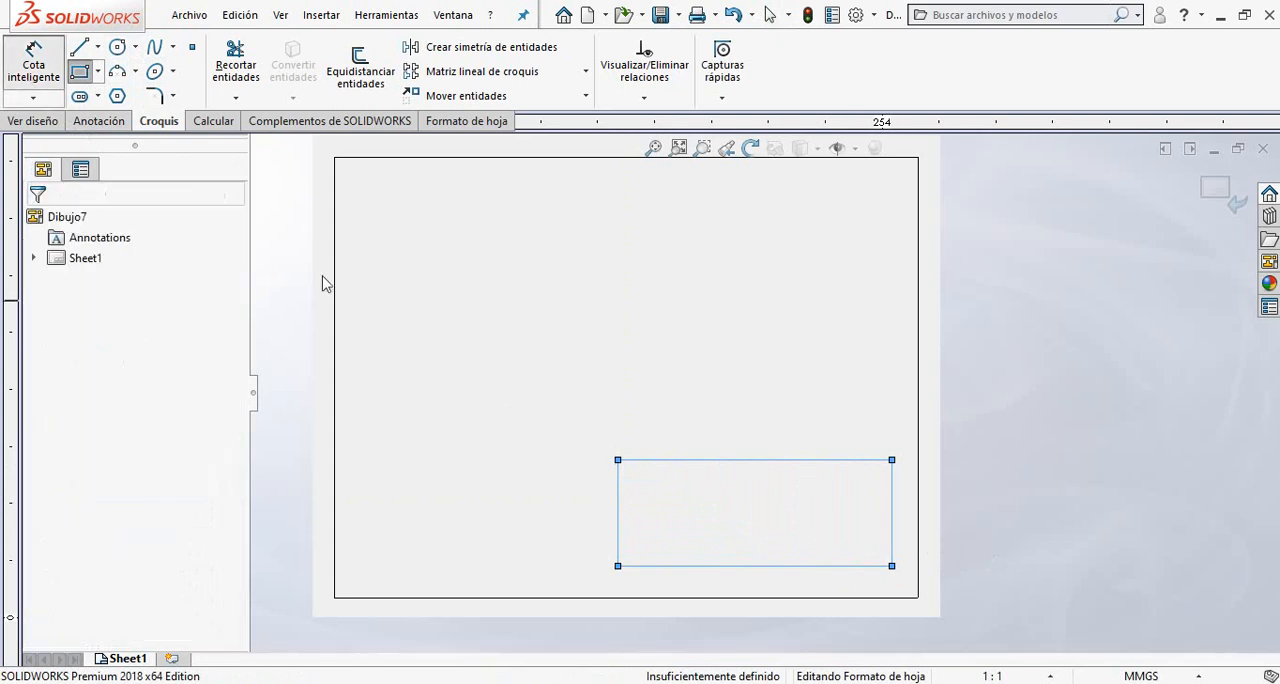
Dimension the new rectangle with a width of 140 mm and a height of 40 mm.
{"action": "left_click", "coordinate": [669, 459]}
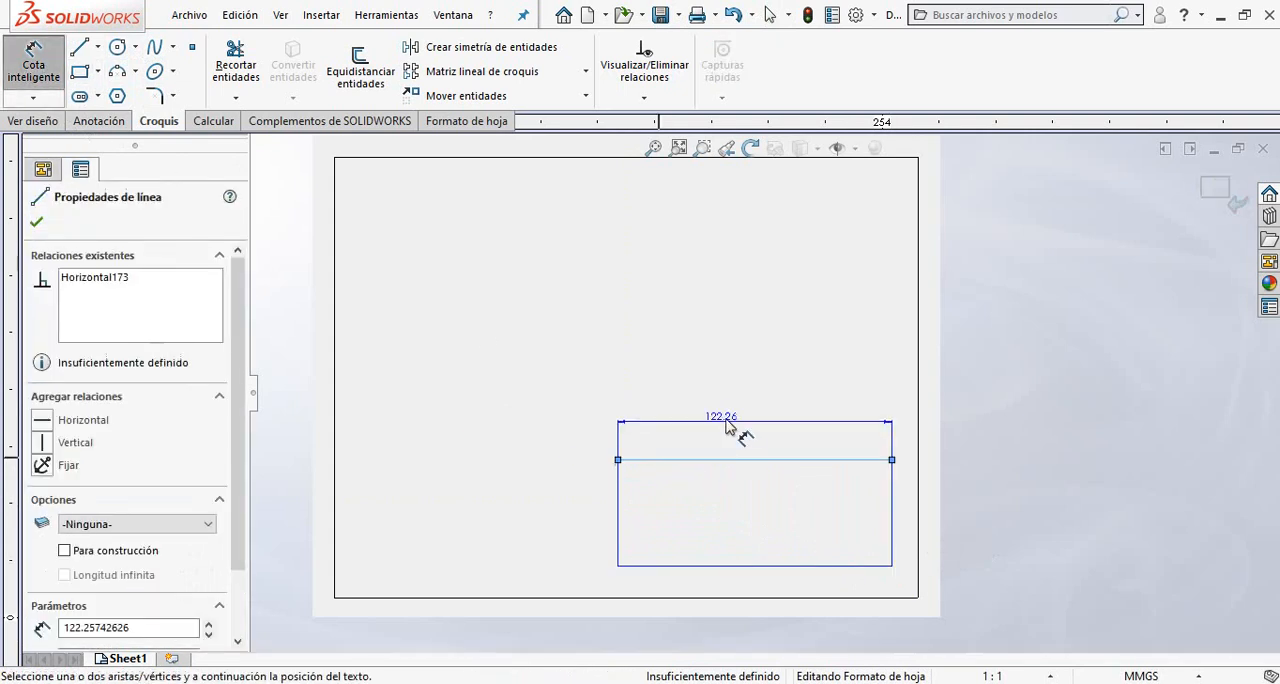
{"action": "left_click", "coordinate": [728, 425]}
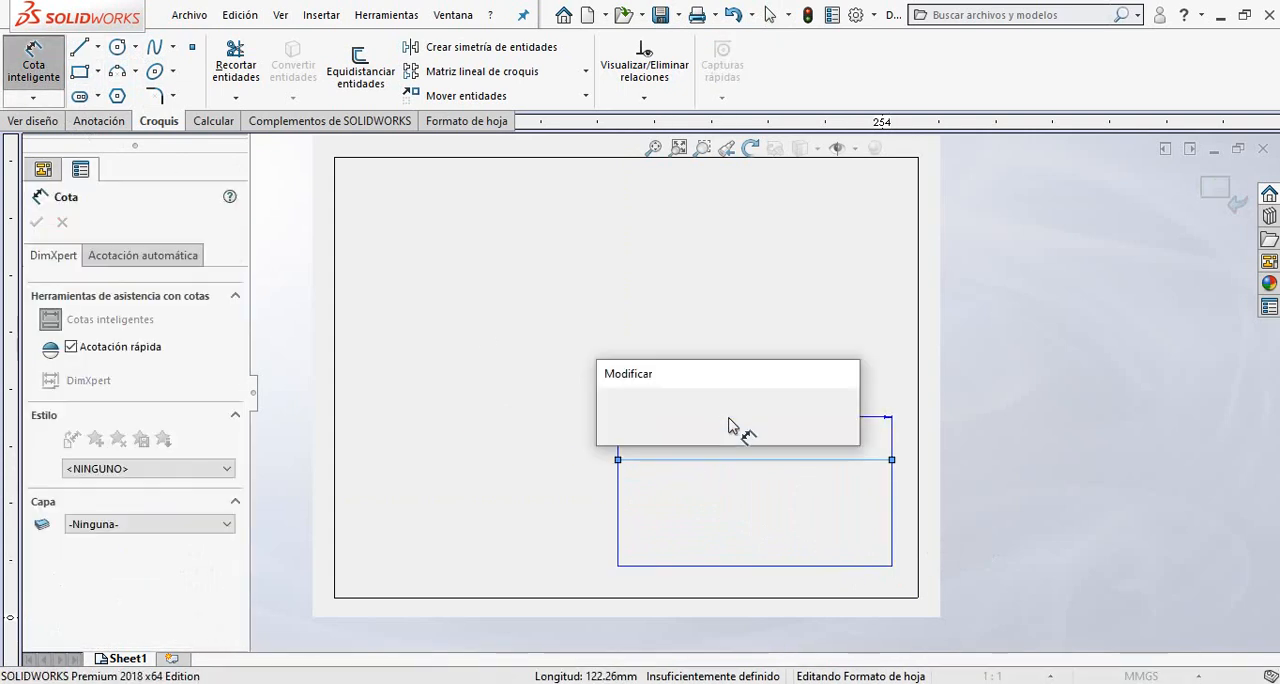
{"action": "type", "text": "140"}
{"action": "key", "text": "Return"}
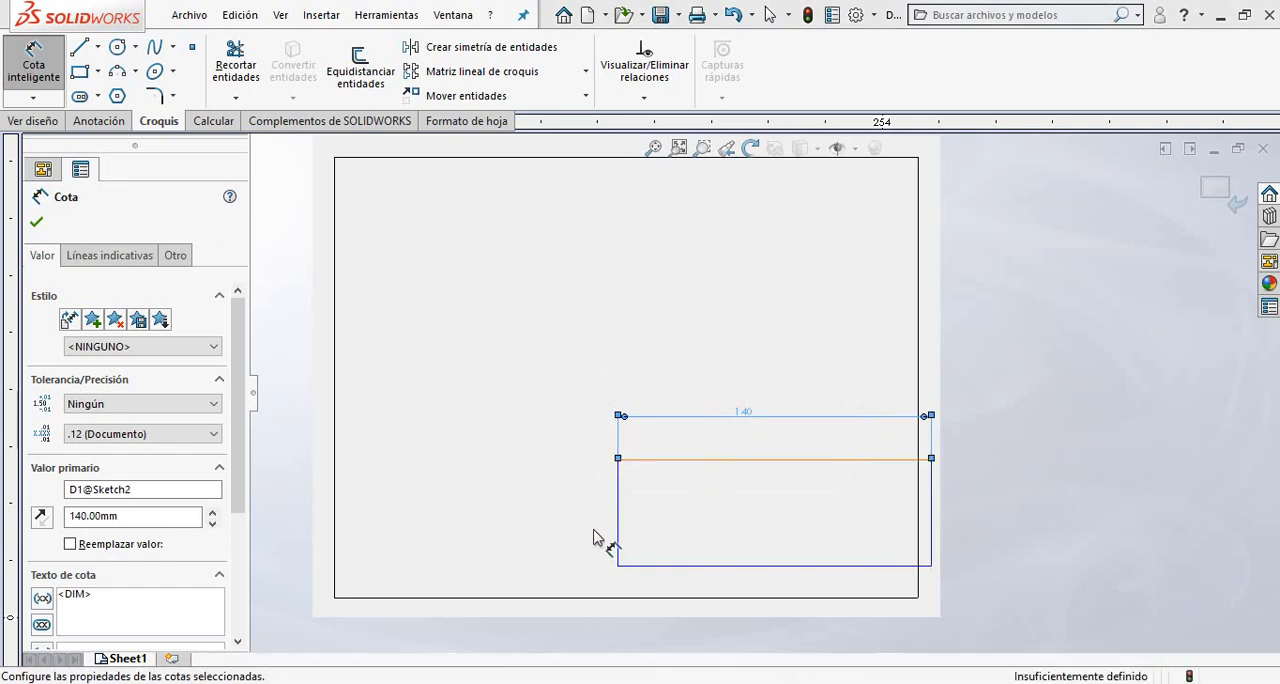
{"action": "left_click", "coordinate": [617, 513]}
{"action": "left_click", "coordinate": [583, 521]}
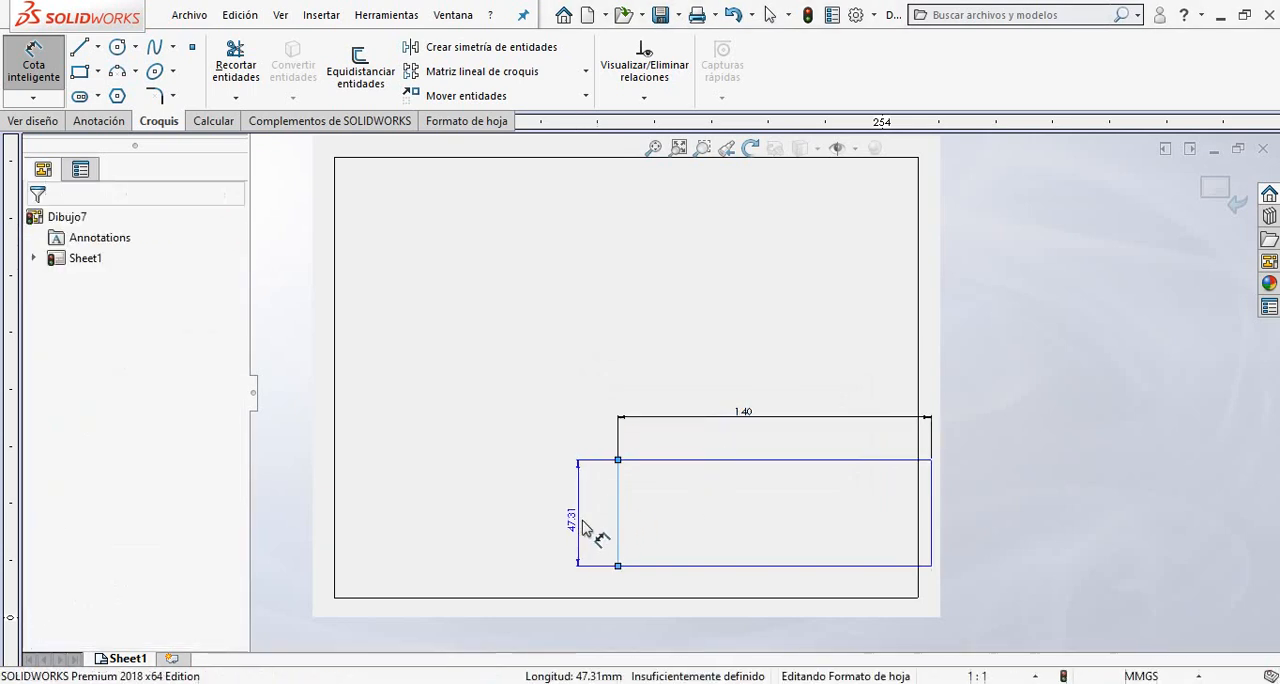
{"action": "left_click", "coordinate": [583, 527]}
{"action": "type", "text": "4"}
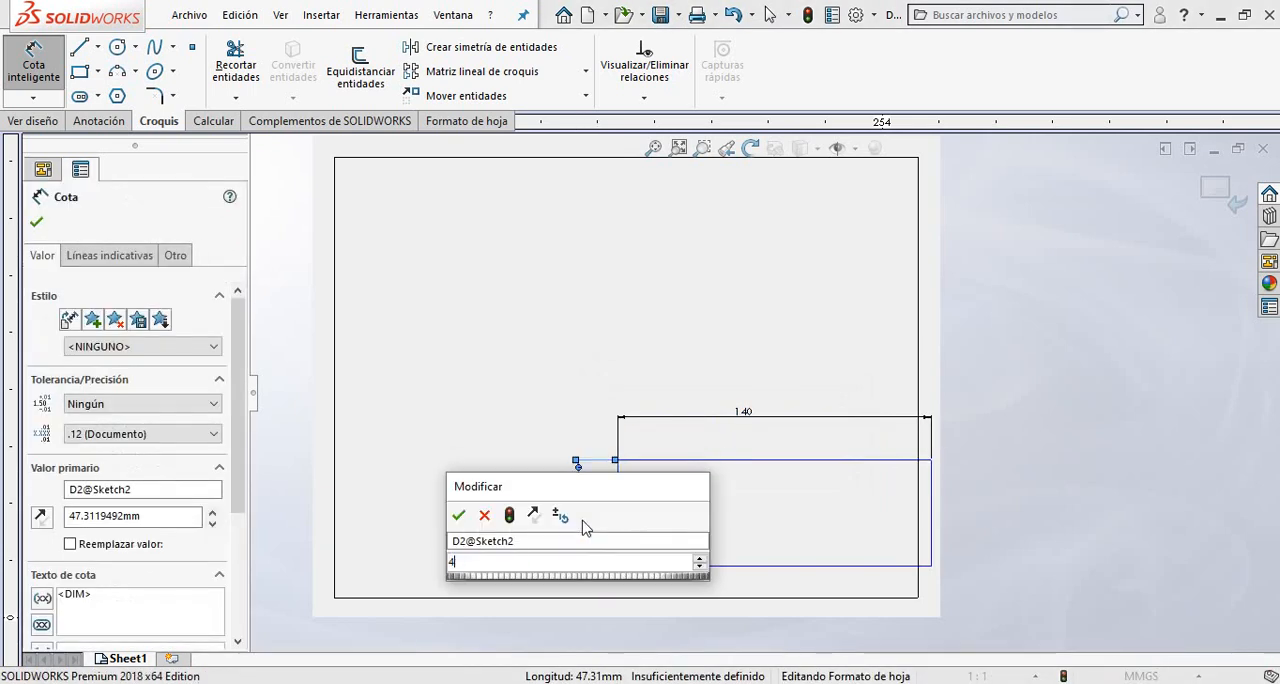
{"action": "type", "text": "0"}
{"action": "key", "text": "Return"}
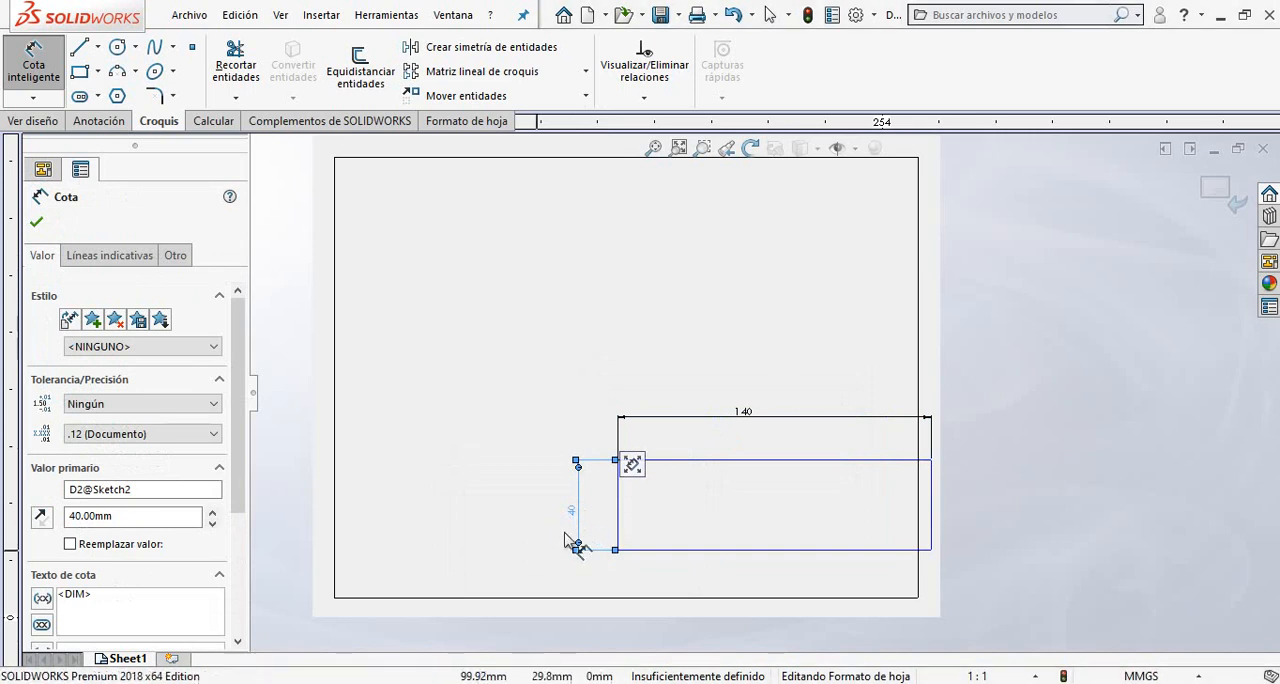
{"action": "key", "text": "Escape"}
Move the 140 by 40 mm rectangle left and down so it lies entirely inside the frame.
{"action": "left_click_drag", "start_coordinate": [658, 459], "coordinate": [538, 472]}
{"action": "left_click_drag", "start_coordinate": [619, 516], "coordinate": [584, 516]}
{"action": "left_click", "coordinate": [1000, 509]}
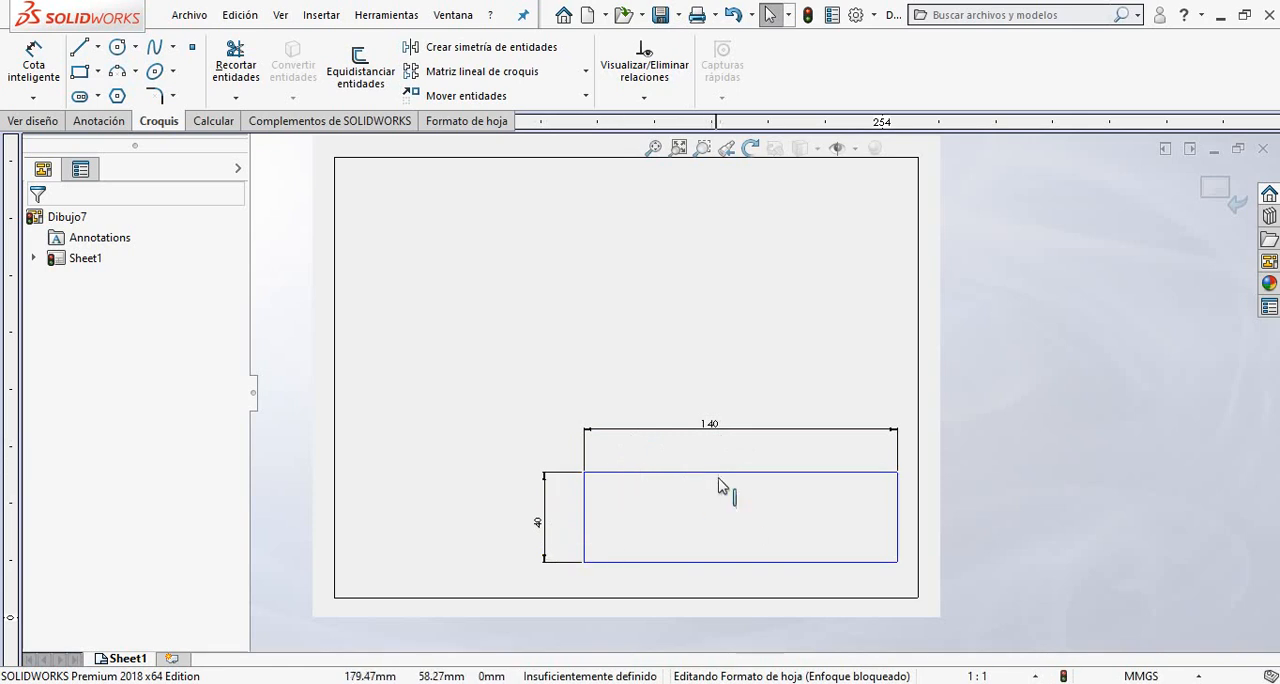
Delete the width and height dimensions of the title block rectangle.
{"action": "scroll", "coordinate": [735, 478], "scroll_direction": "down", "scroll_amount": 2}
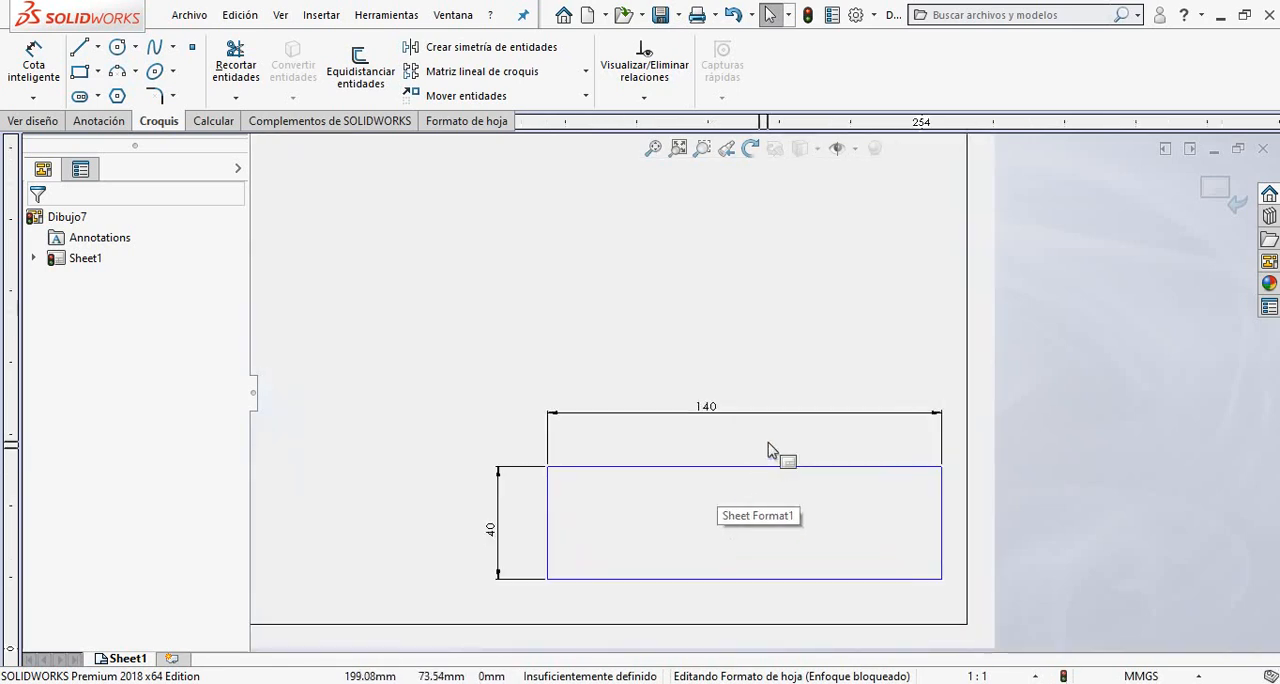
{"action": "left_click_drag", "start_coordinate": [581, 439], "coordinate": [505, 372]}
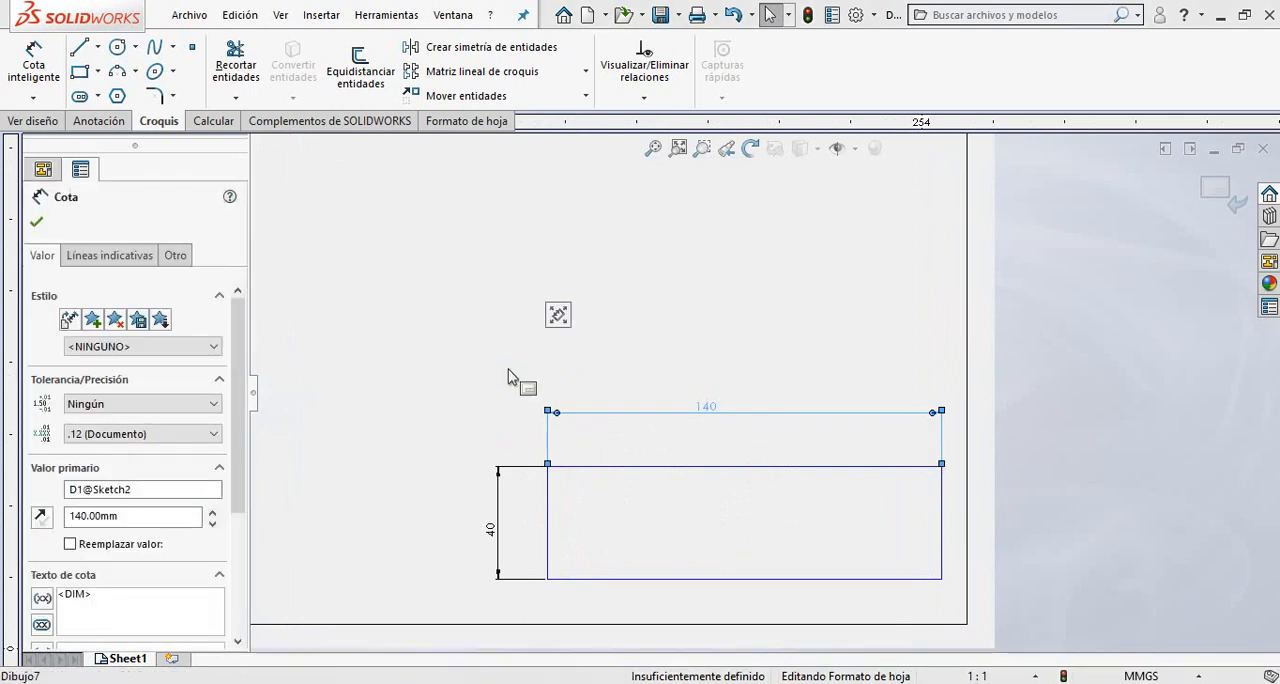
{"action": "key", "text": "Delete"}
{"action": "left_click_drag", "start_coordinate": [525, 417], "coordinate": [483, 537]}
{"action": "key", "text": "Delete"}
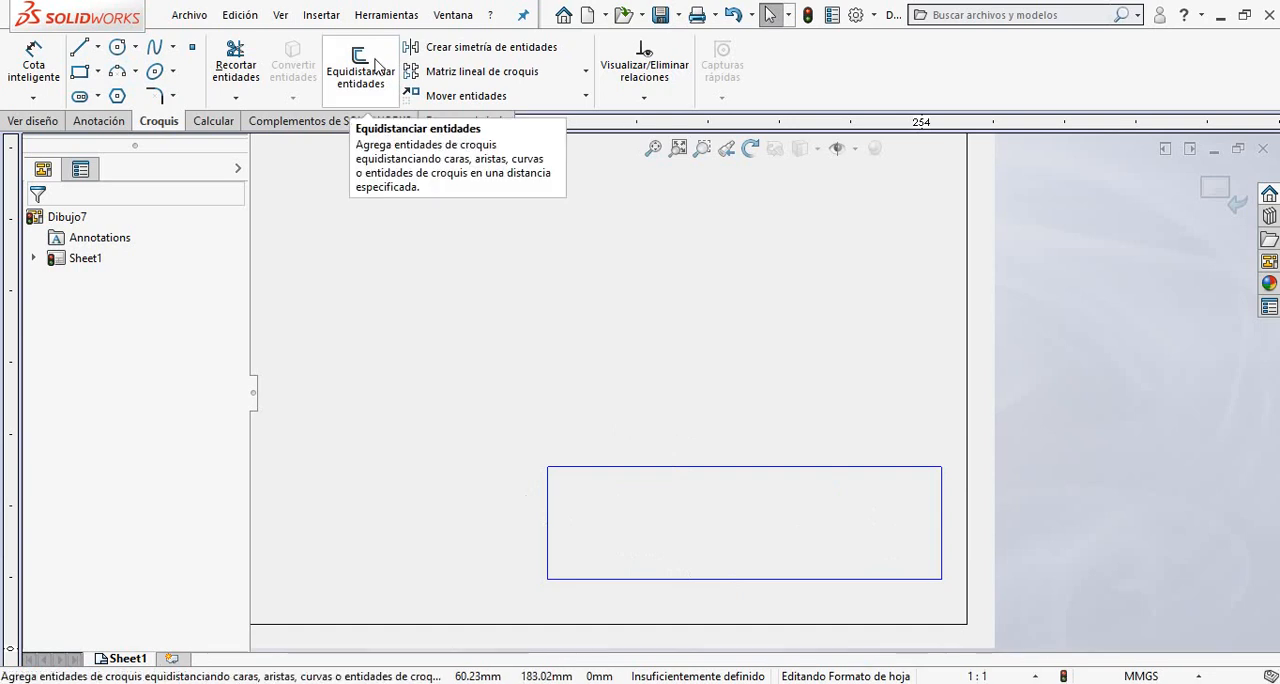
Offset the rectangle's top line 10 mm downward with chain selection turned off.
{"action": "scroll", "coordinate": [895, 547], "scroll_direction": "down", "scroll_amount": 1}
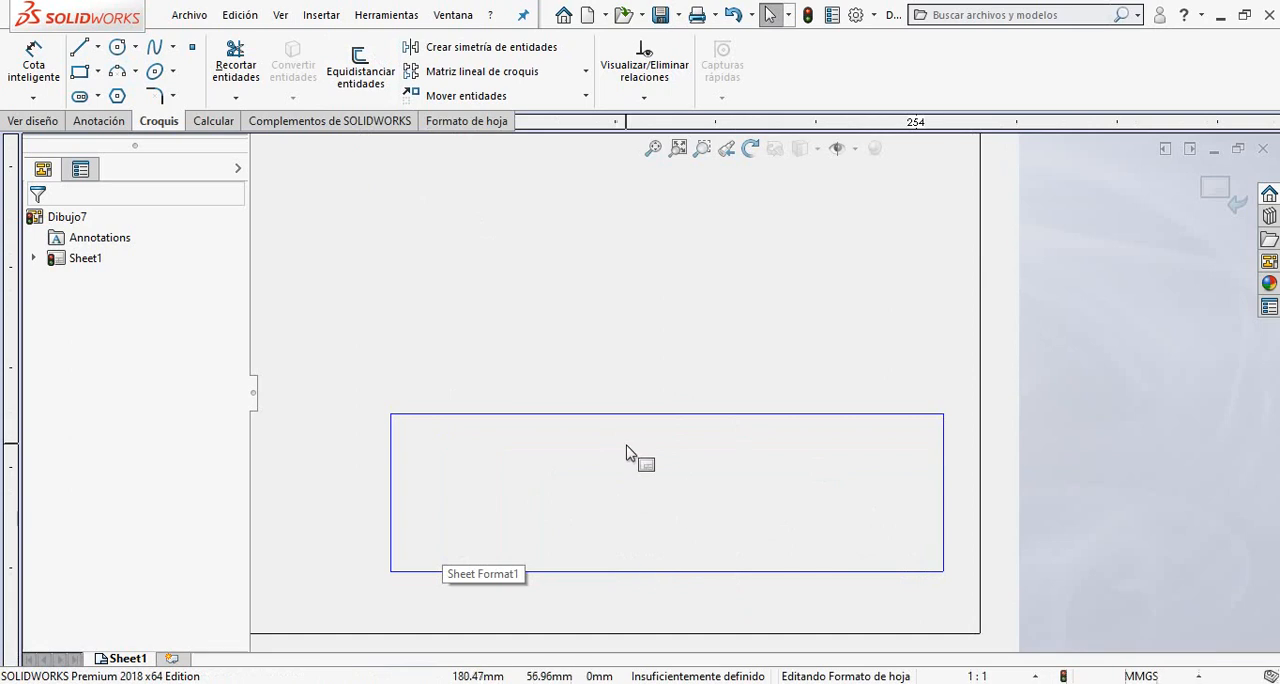
{"action": "left_click", "coordinate": [360, 68]}
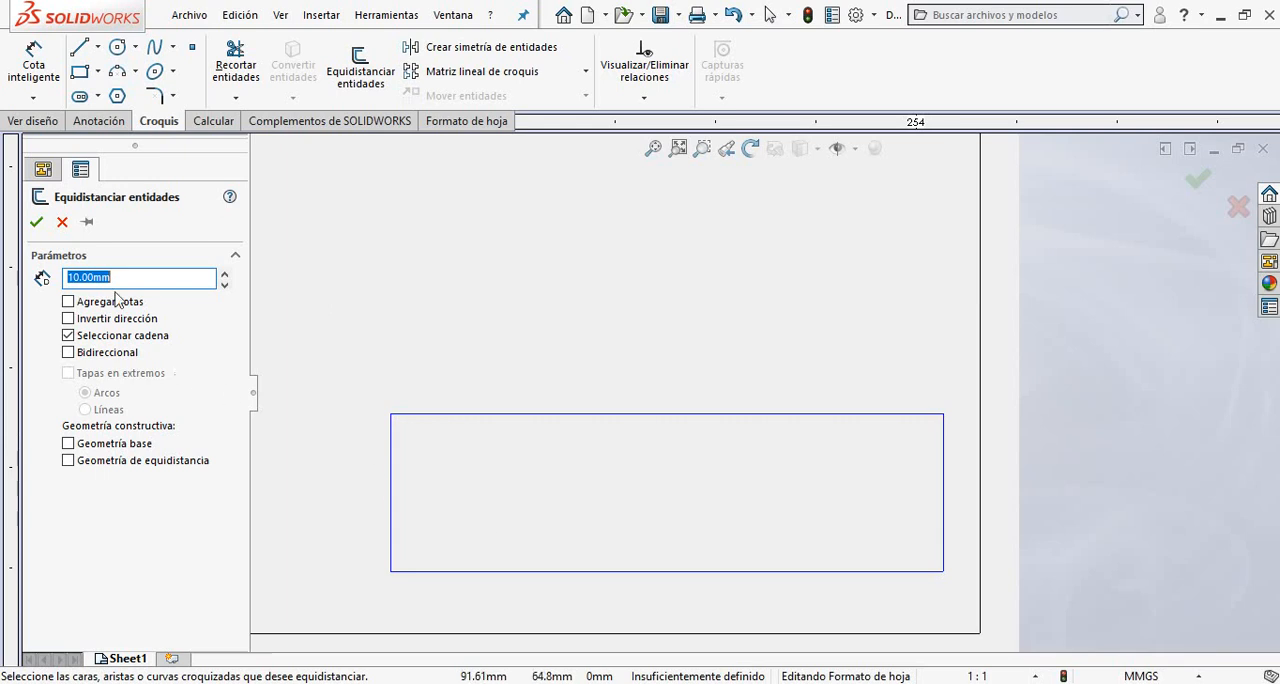
{"action": "left_click_drag", "start_coordinate": [124, 276], "coordinate": [72, 281]}
{"action": "left_click", "coordinate": [68, 335]}
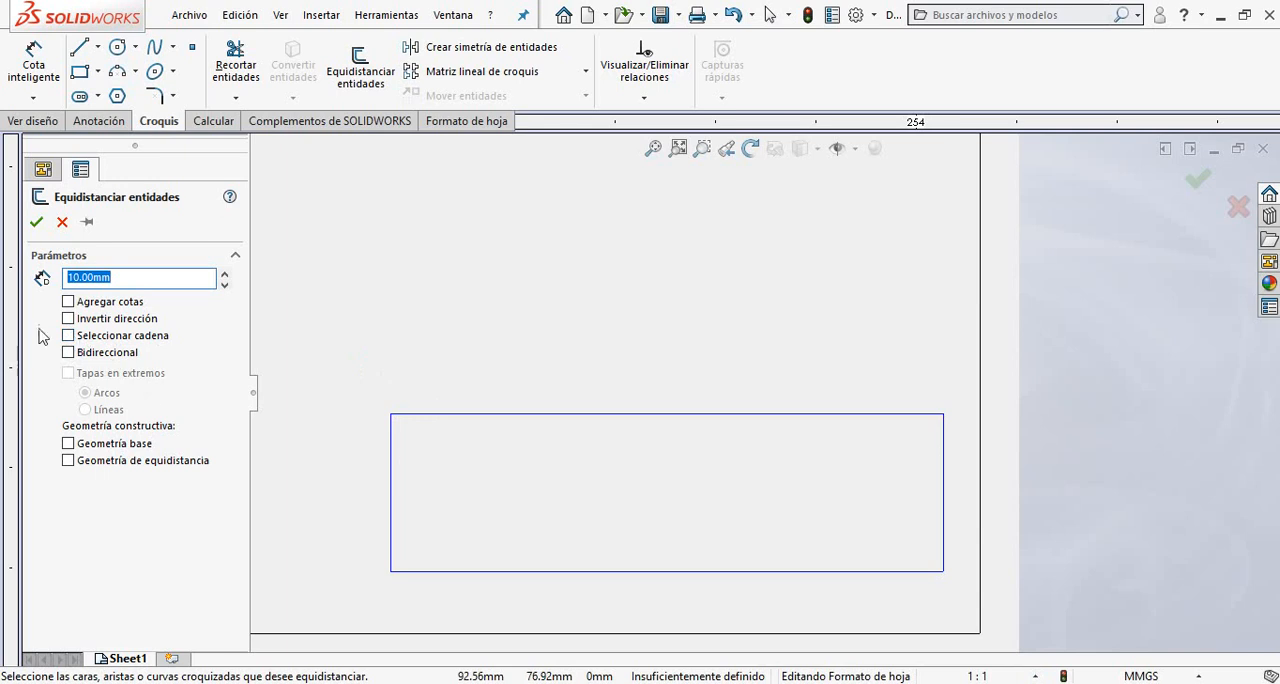
{"action": "left_click", "coordinate": [703, 415]}
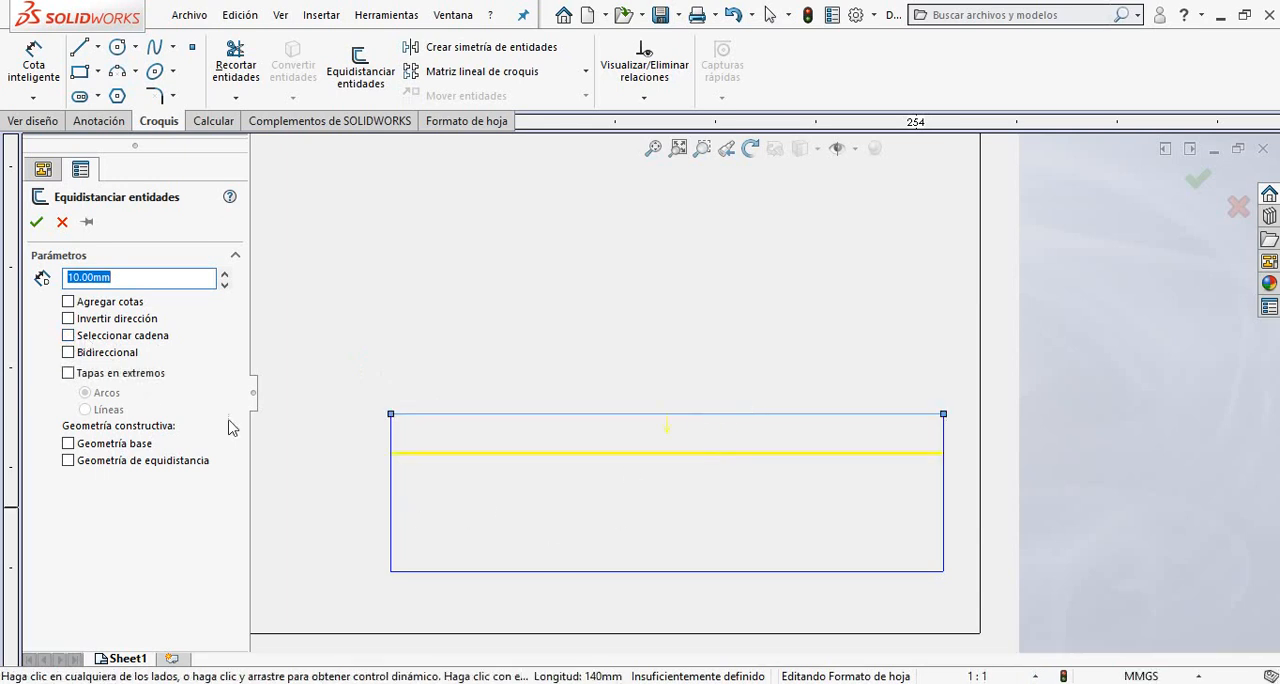
{"action": "left_click", "coordinate": [34, 224]}
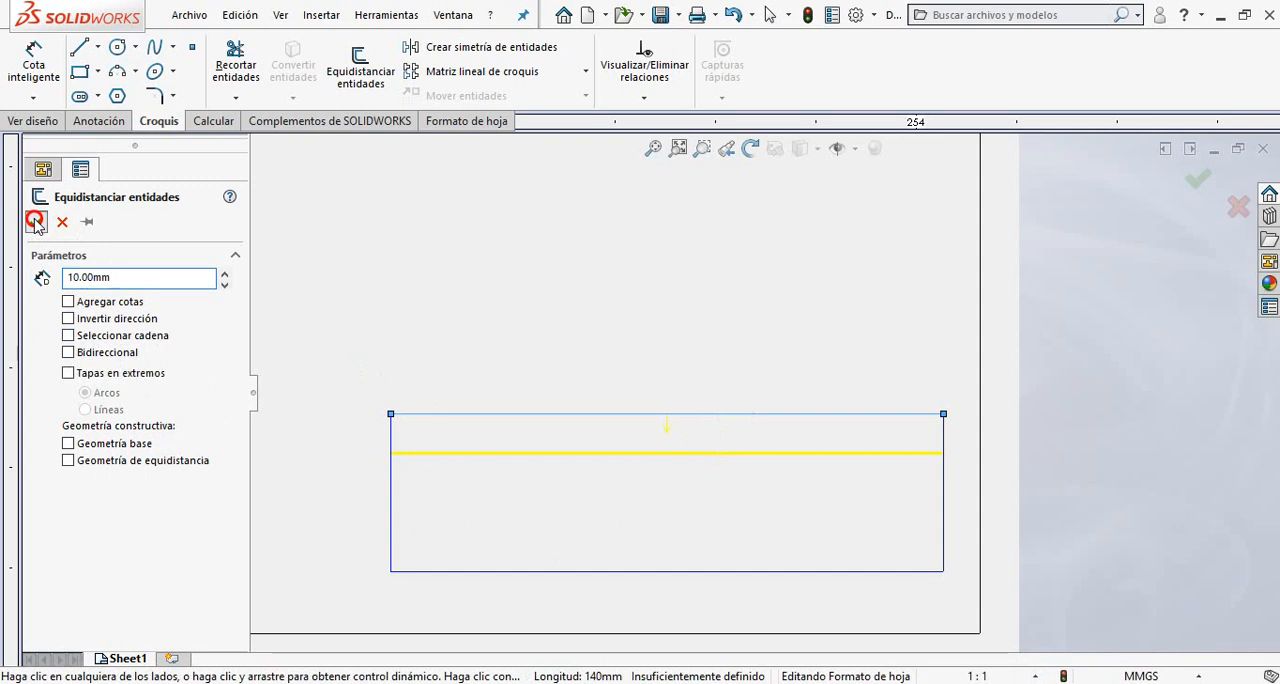
Create two more row lines by offsetting each newest horizontal line 10 mm downward.
{"action": "left_click", "coordinate": [360, 70]}
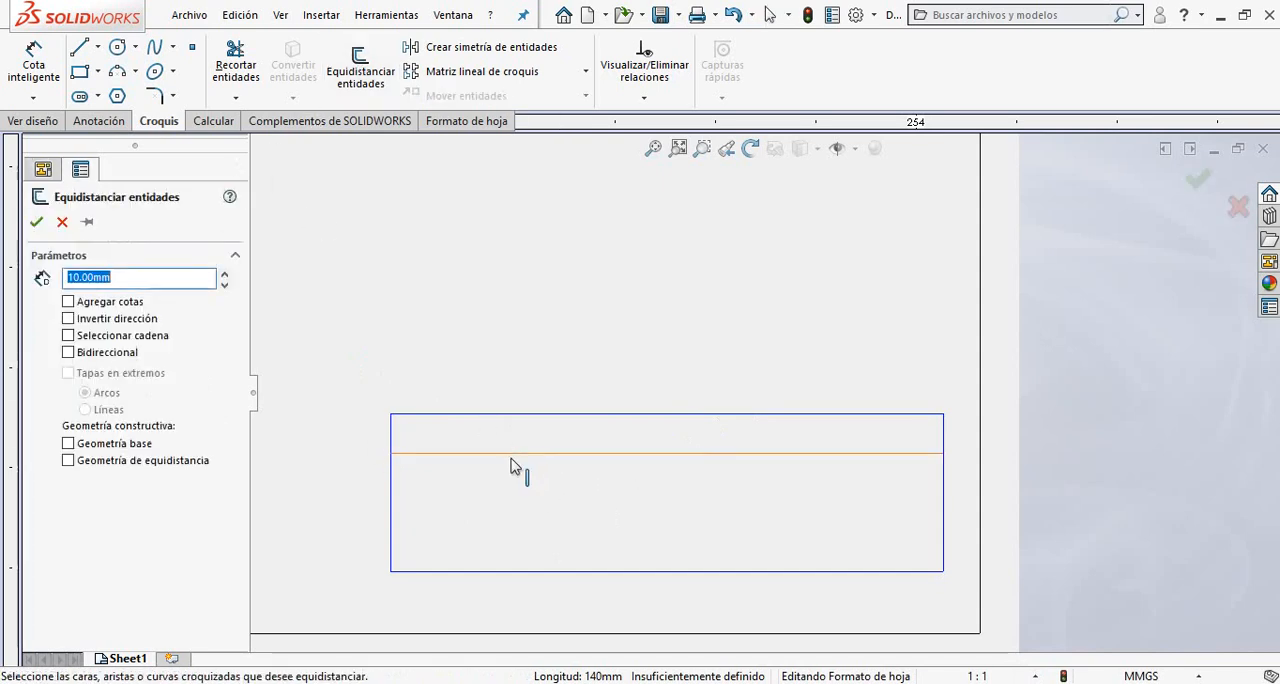
{"action": "left_click", "coordinate": [506, 453]}
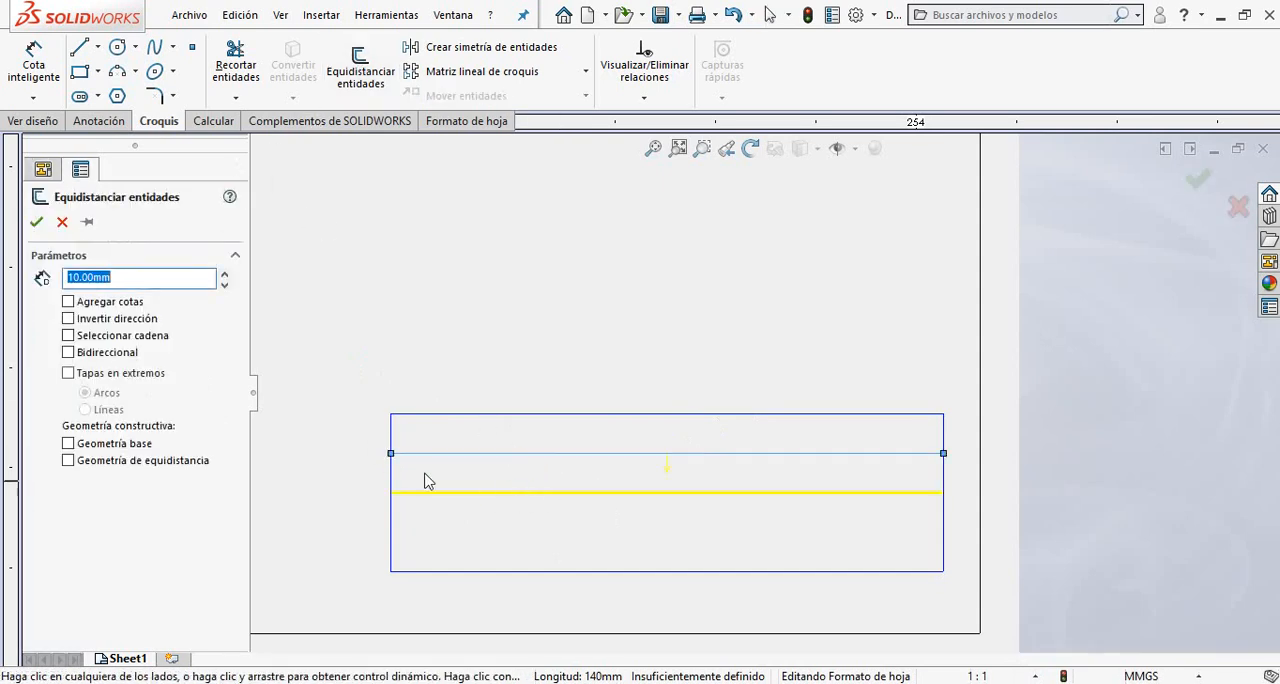
{"action": "left_click", "coordinate": [36, 221]}
{"action": "left_click", "coordinate": [340, 97]}
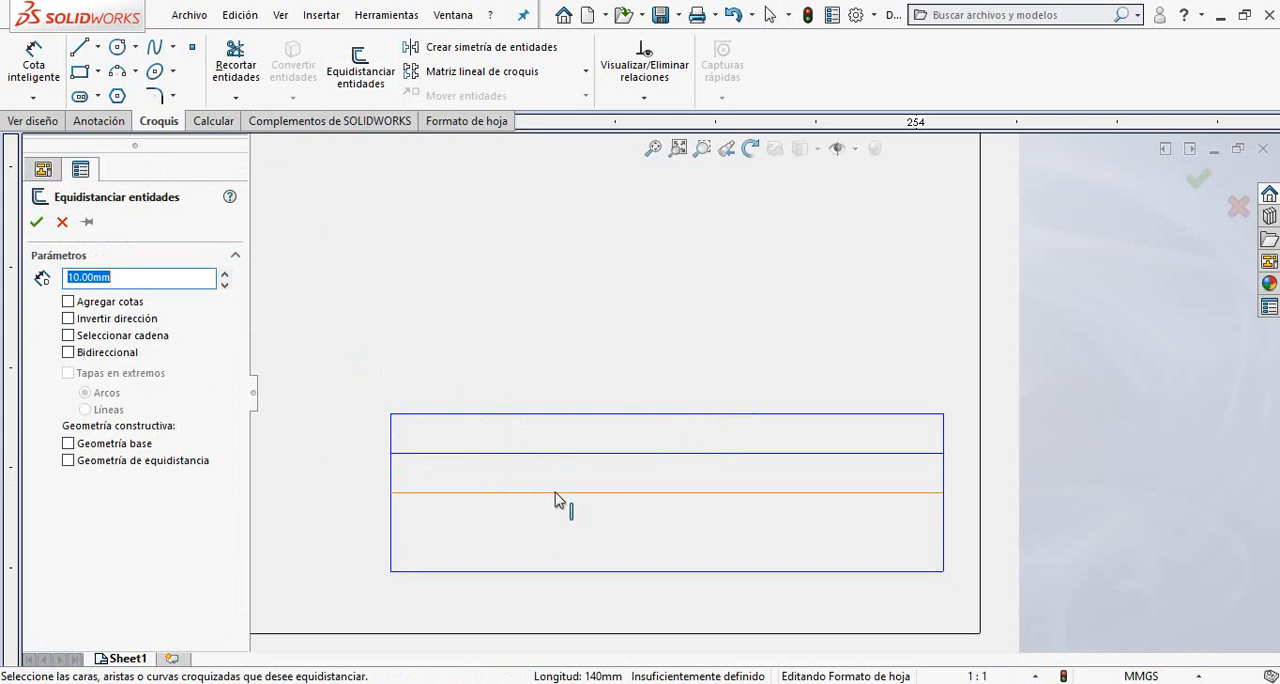
{"action": "left_click", "coordinate": [556, 493]}
{"action": "left_click", "coordinate": [36, 222]}
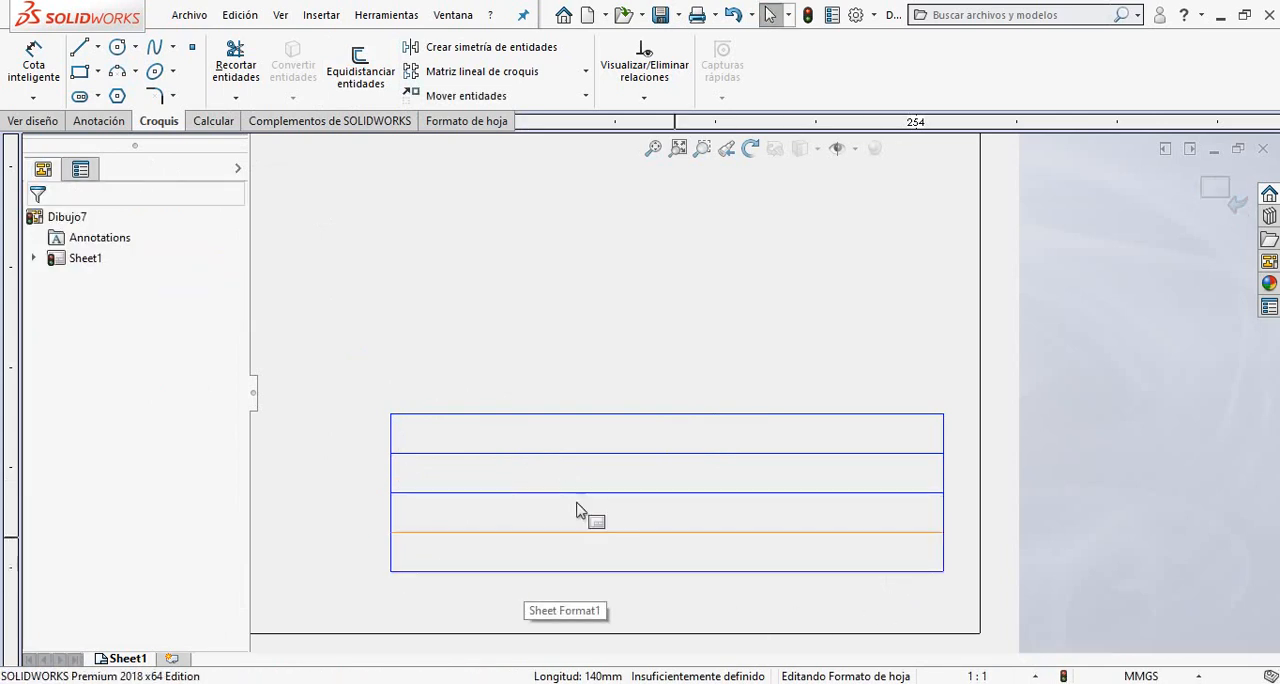
Offset the title block's left edge 80 mm inward with reversed direction to create a vertical divider.
{"action": "left_click", "coordinate": [361, 75]}
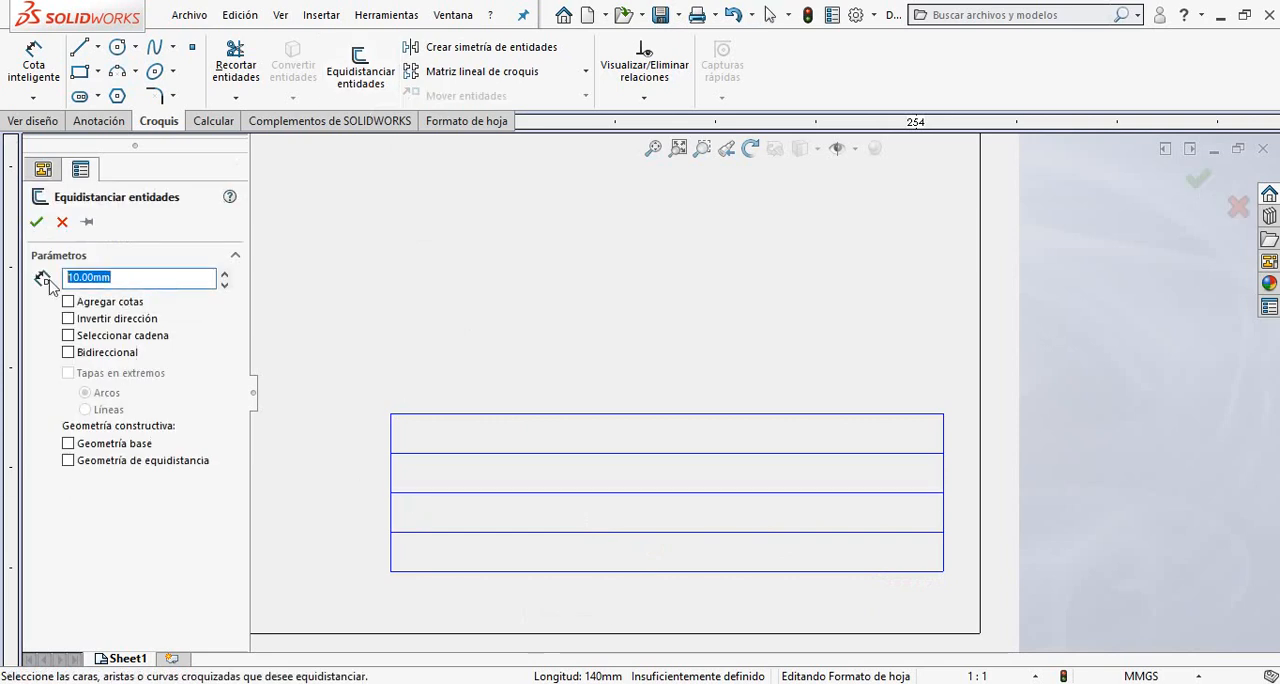
{"action": "type", "text": "20"}
{"action": "key", "text": "Return"}
{"action": "left_click", "coordinate": [393, 474]}
{"action": "left_click", "coordinate": [68, 318]}
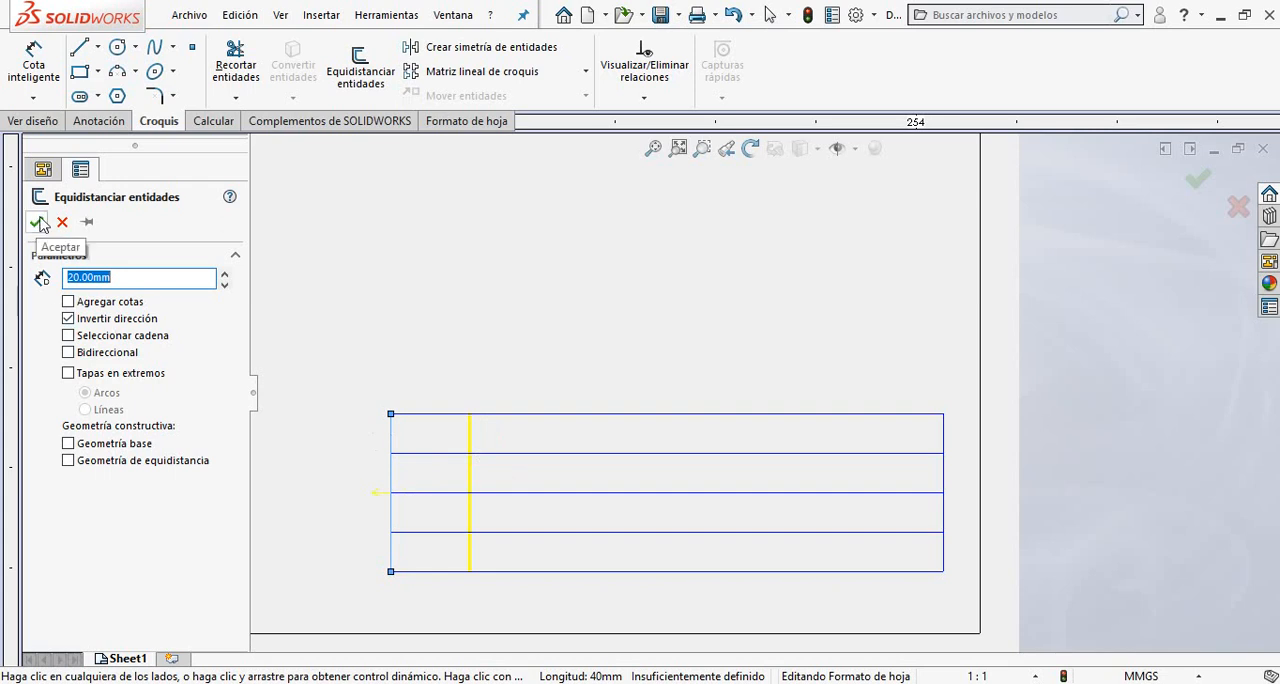
{"action": "left_click", "coordinate": [140, 280]}
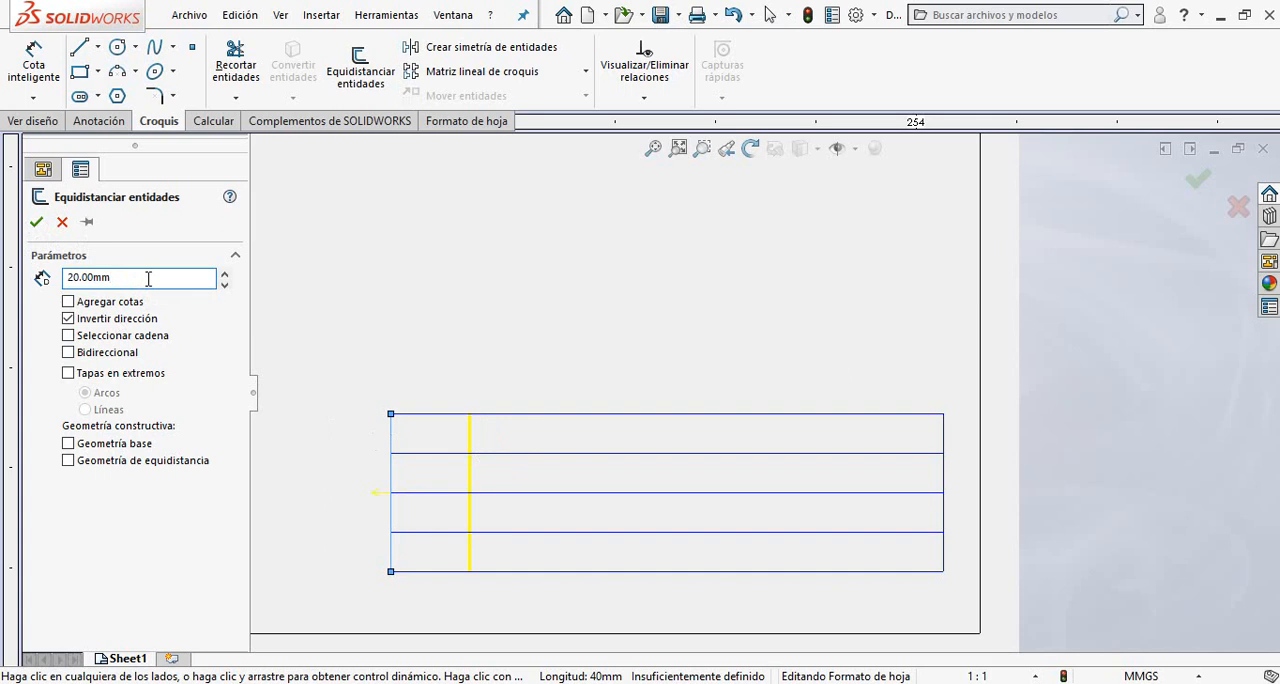
{"action": "left_click_drag", "start_coordinate": [133, 279], "coordinate": [50, 279]}
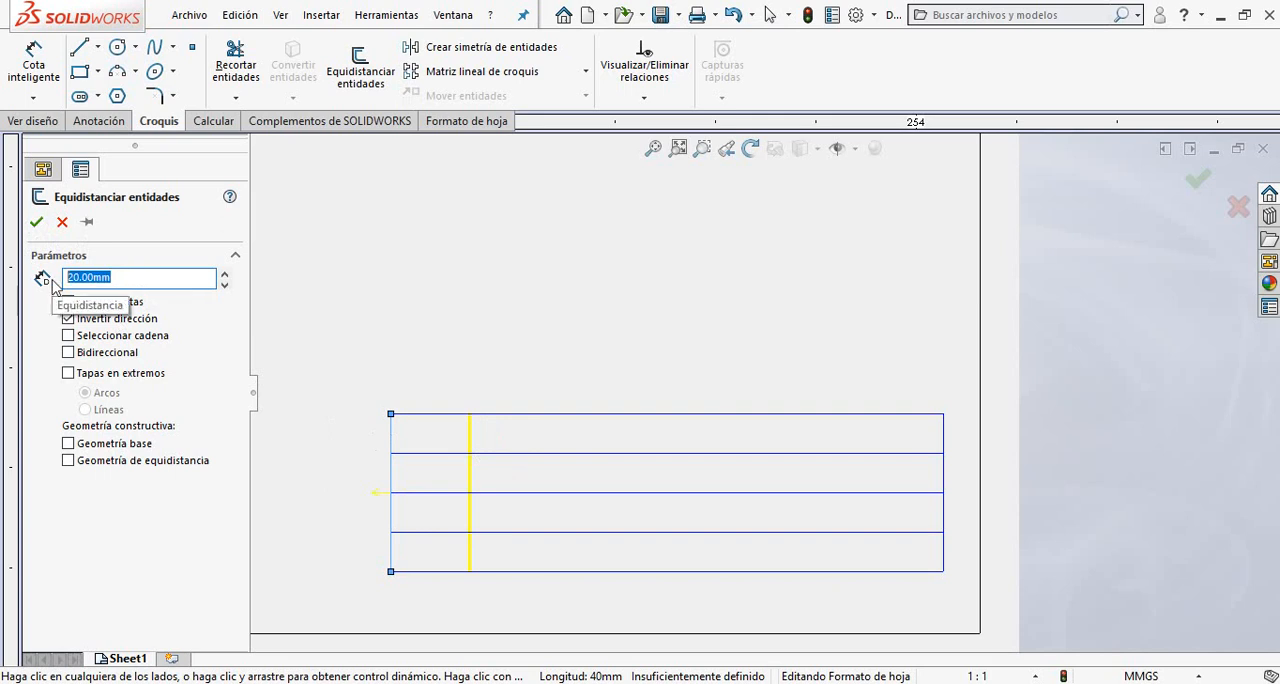
{"action": "type", "text": "80"}
{"action": "key", "text": "Return"}
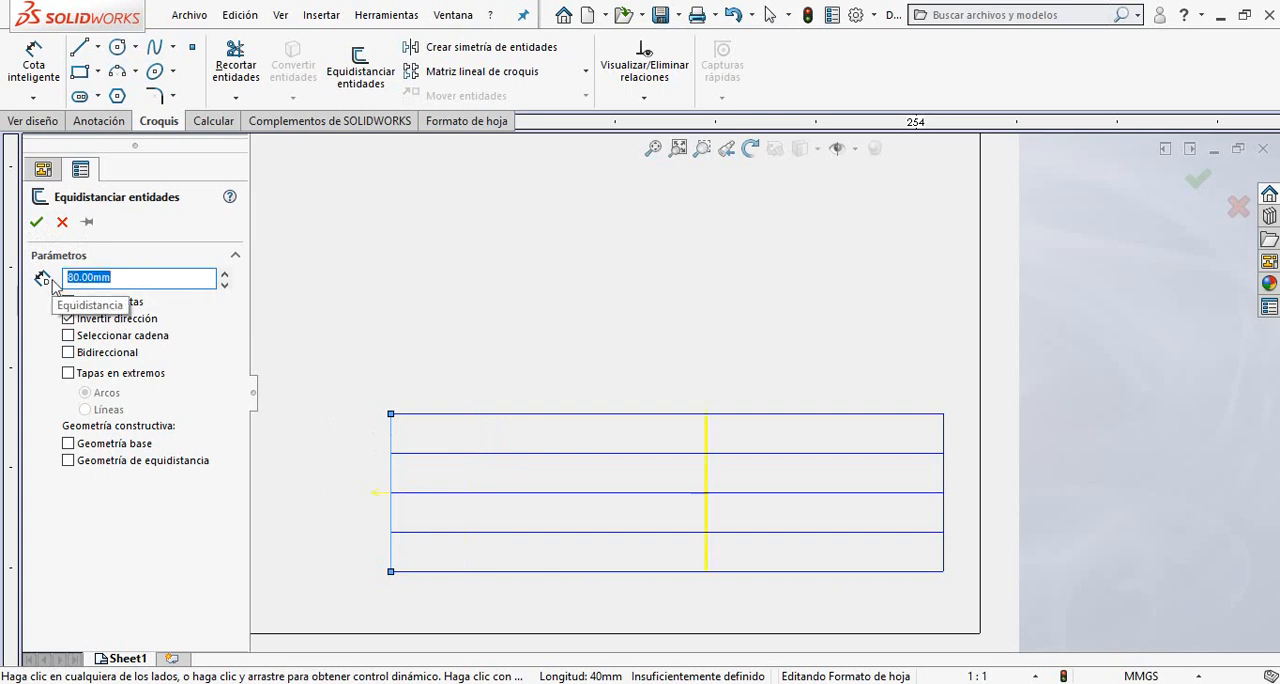
{"action": "left_click", "coordinate": [36, 221]}
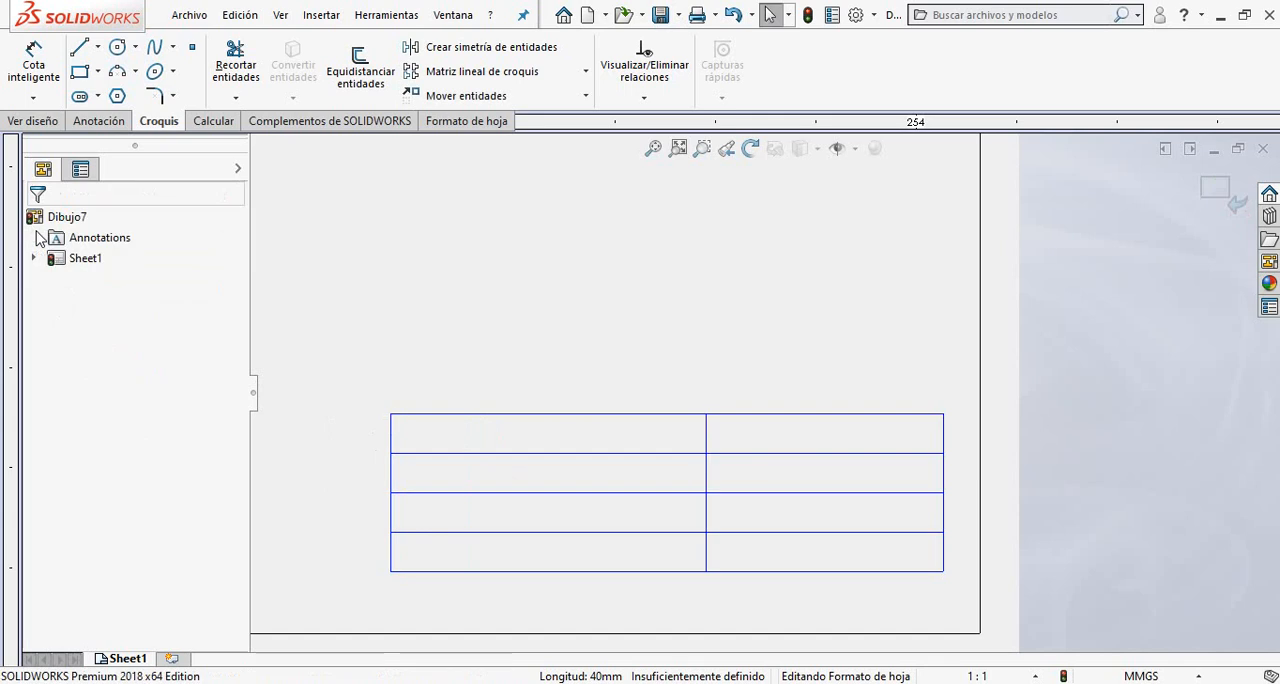
Try a second vertical divider offset 20 mm to the right of the first one, and delete that new line.
{"action": "left_click", "coordinate": [350, 72]}
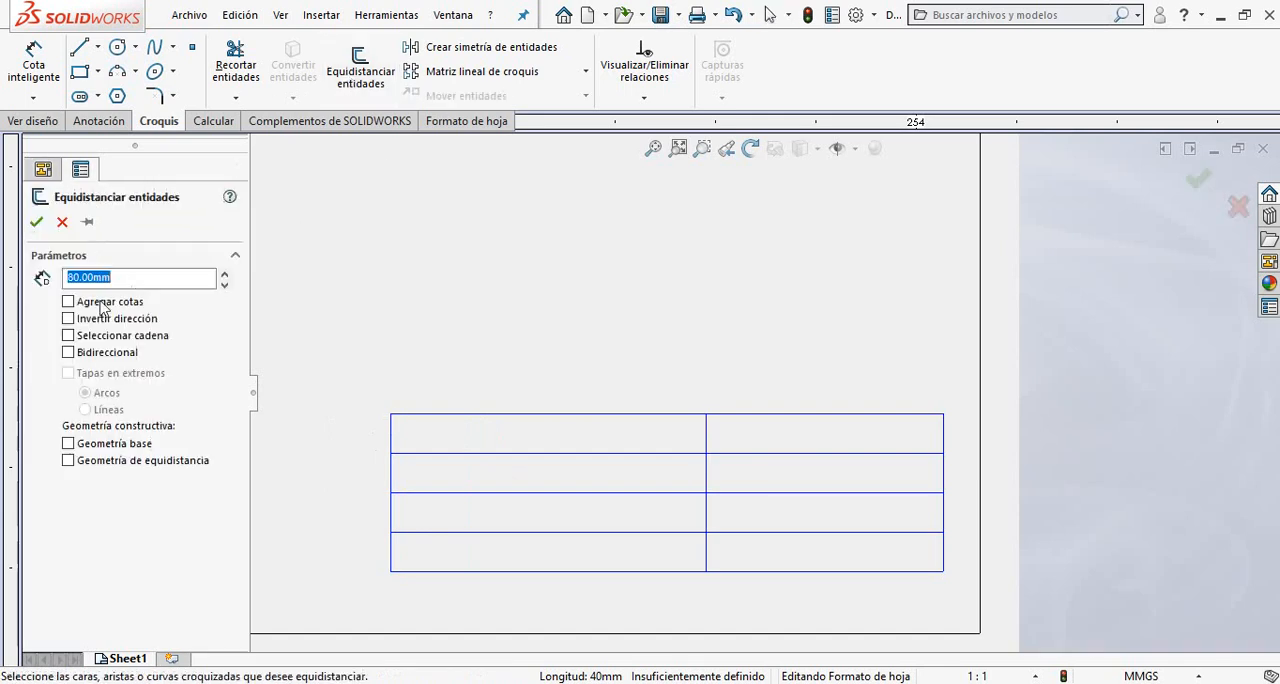
{"action": "type", "text": "20"}
{"action": "key", "text": "Return"}
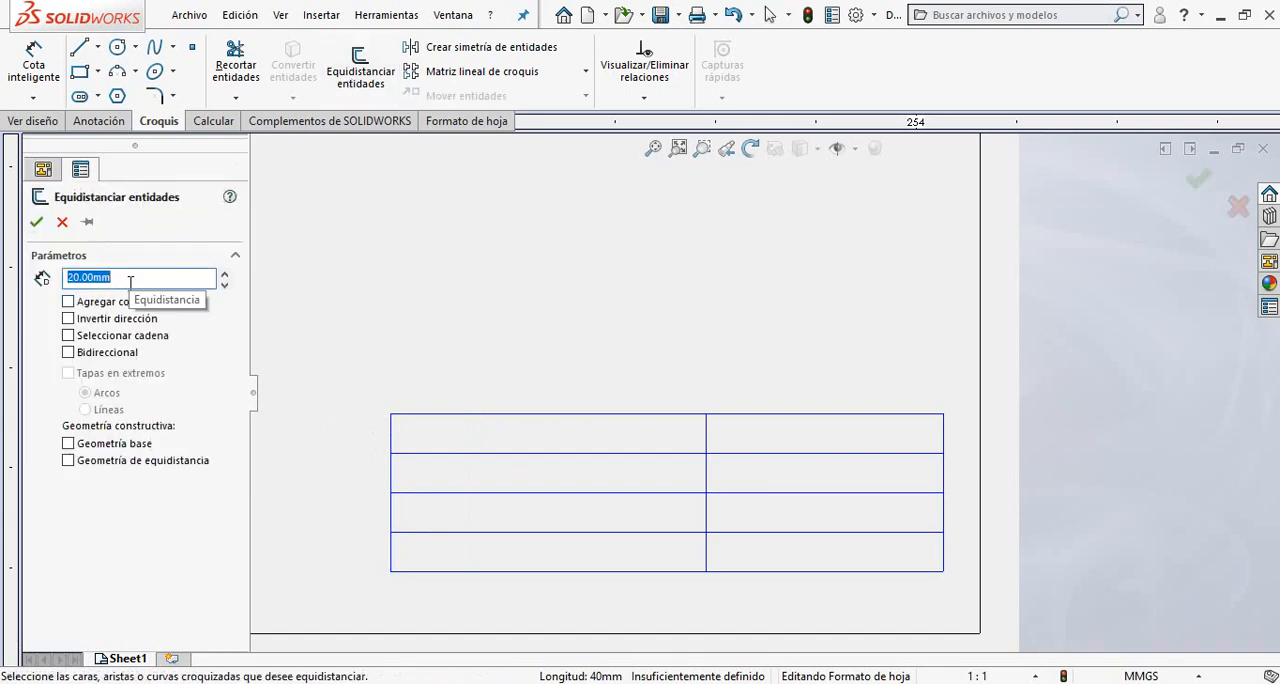
{"action": "left_click", "coordinate": [707, 537]}
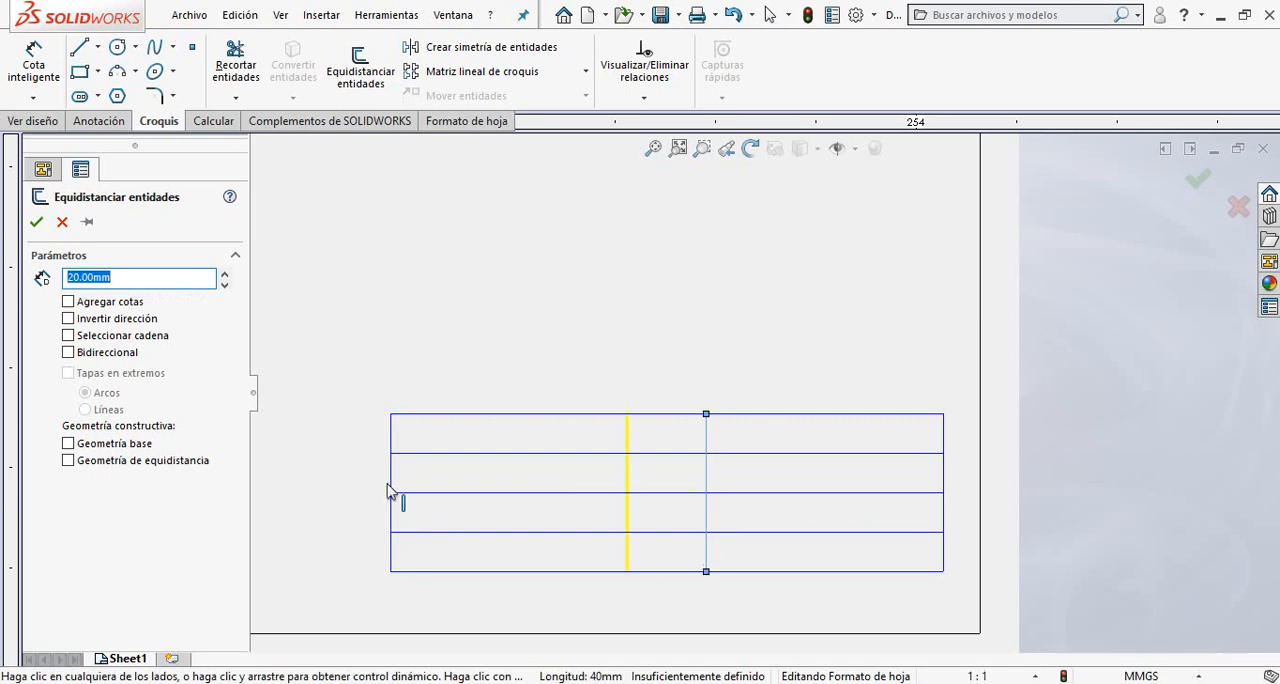
{"action": "left_click", "coordinate": [69, 319]}
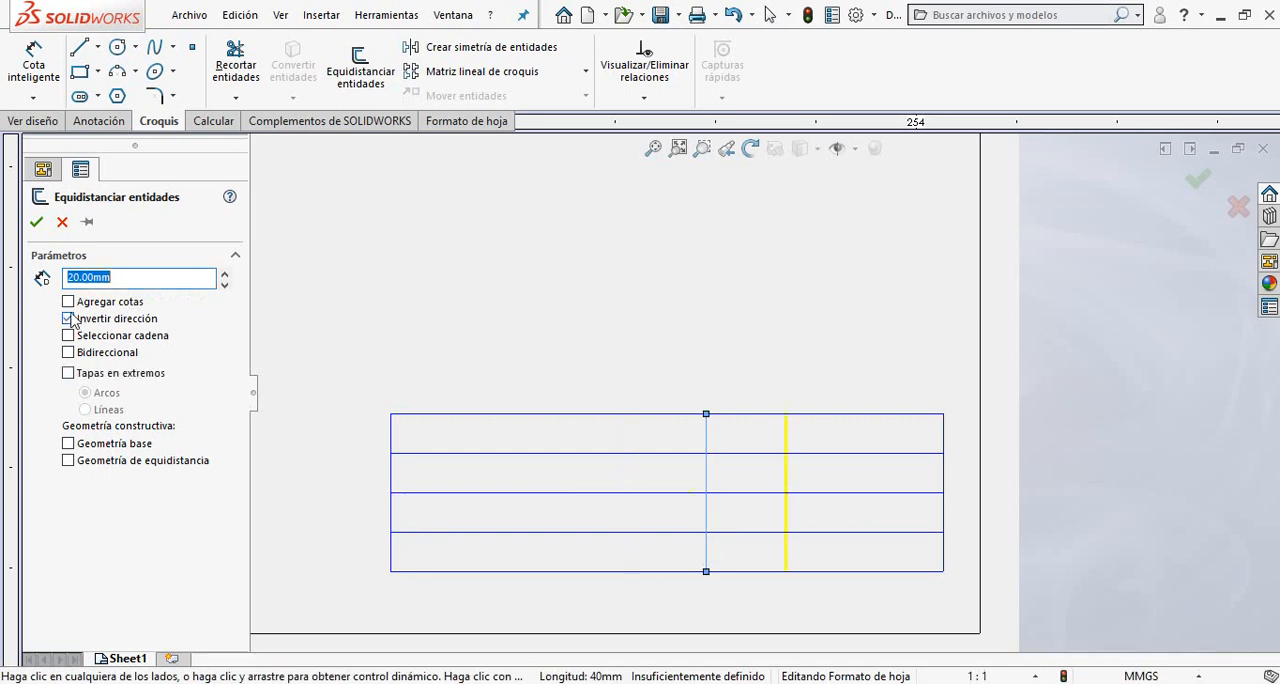
{"action": "left_click", "coordinate": [37, 223]}
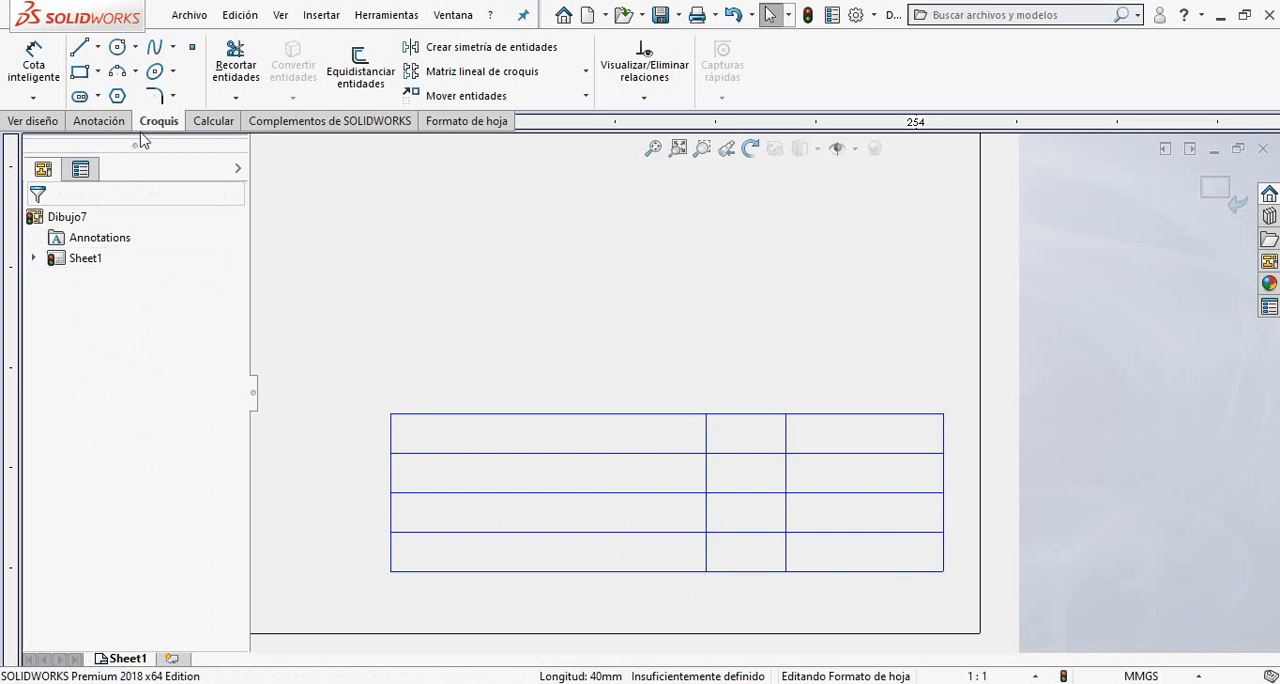
{"action": "left_click", "coordinate": [786, 487]}
{"action": "key", "text": "Delete"}
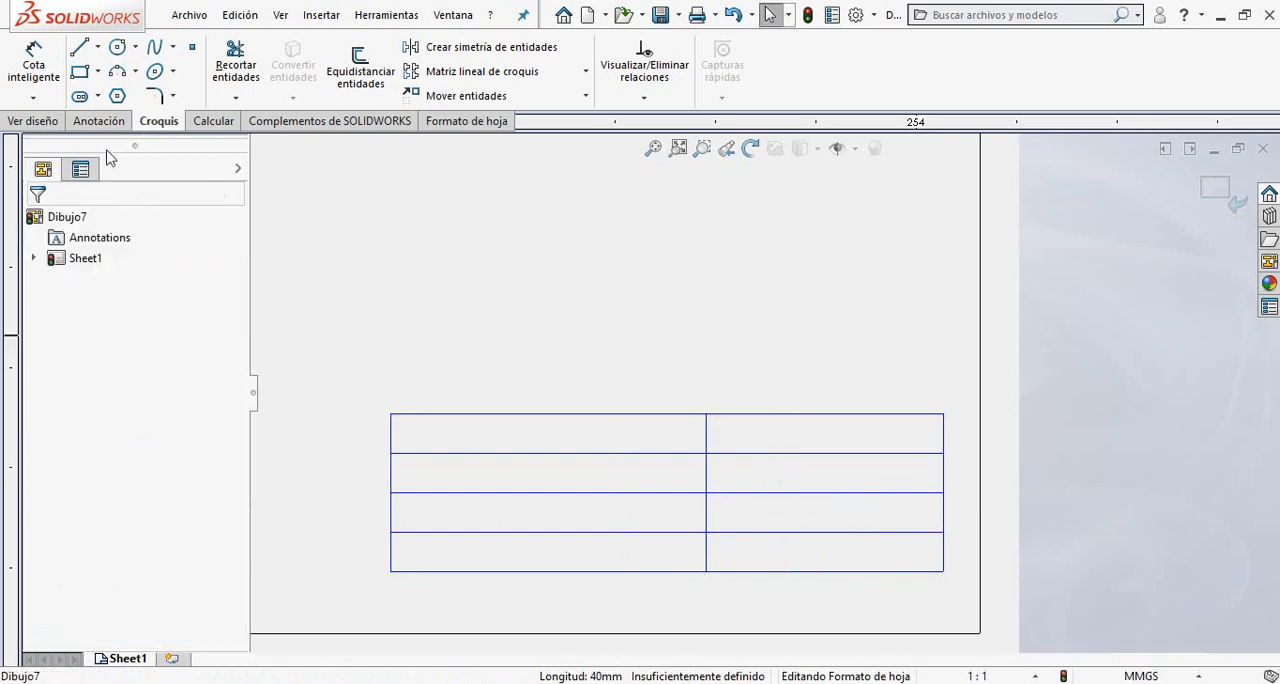
Offset the vertical divider 30 mm to the right to create another column line.
{"action": "left_click", "coordinate": [355, 78]}
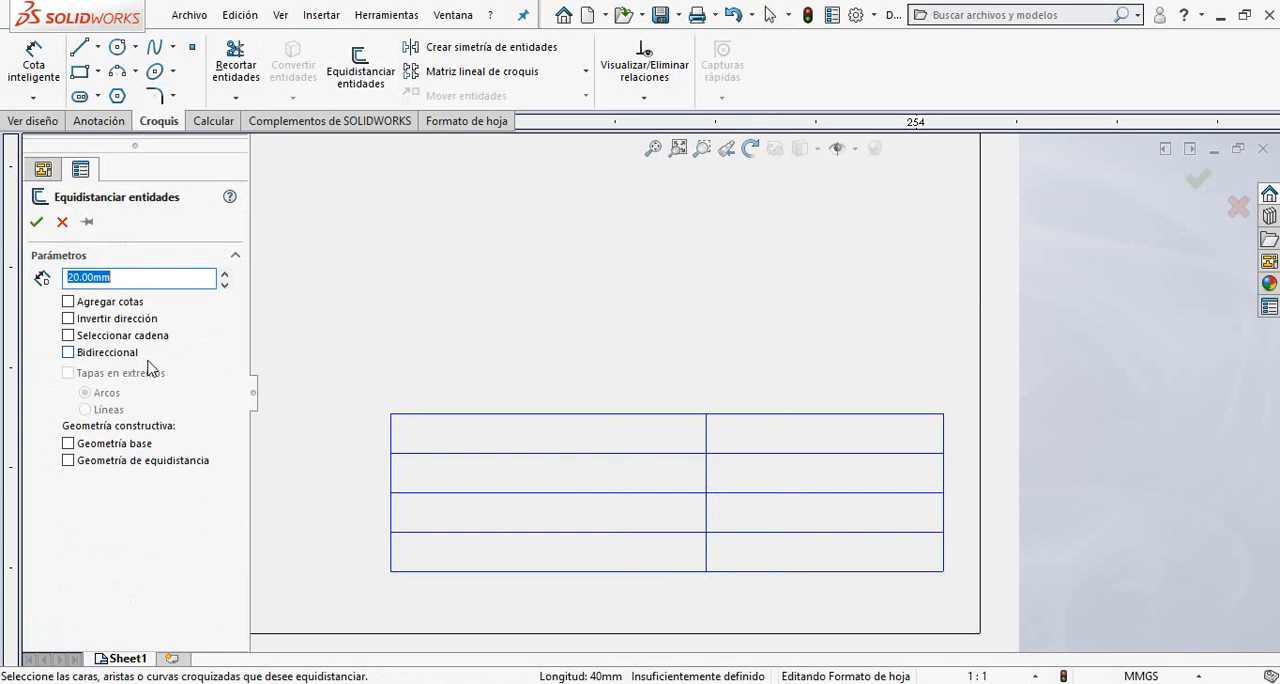
{"action": "type", "text": "30"}
{"action": "key", "text": "Return"}
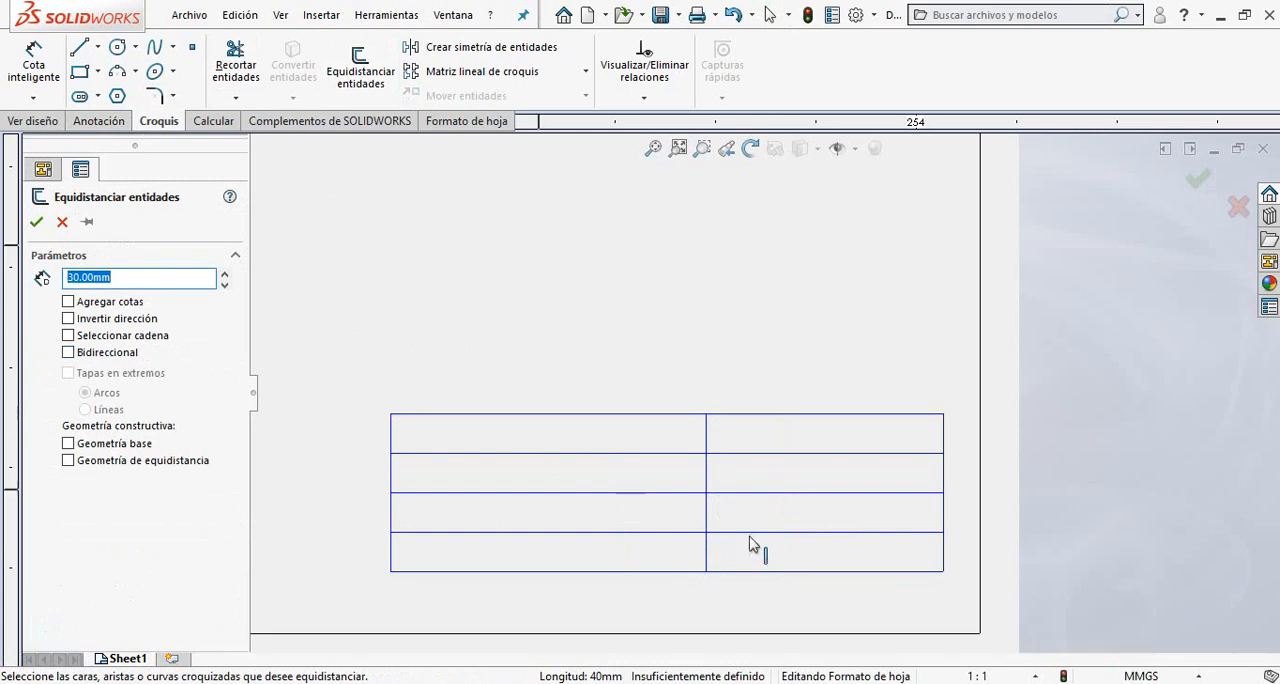
{"action": "left_click", "coordinate": [708, 482]}
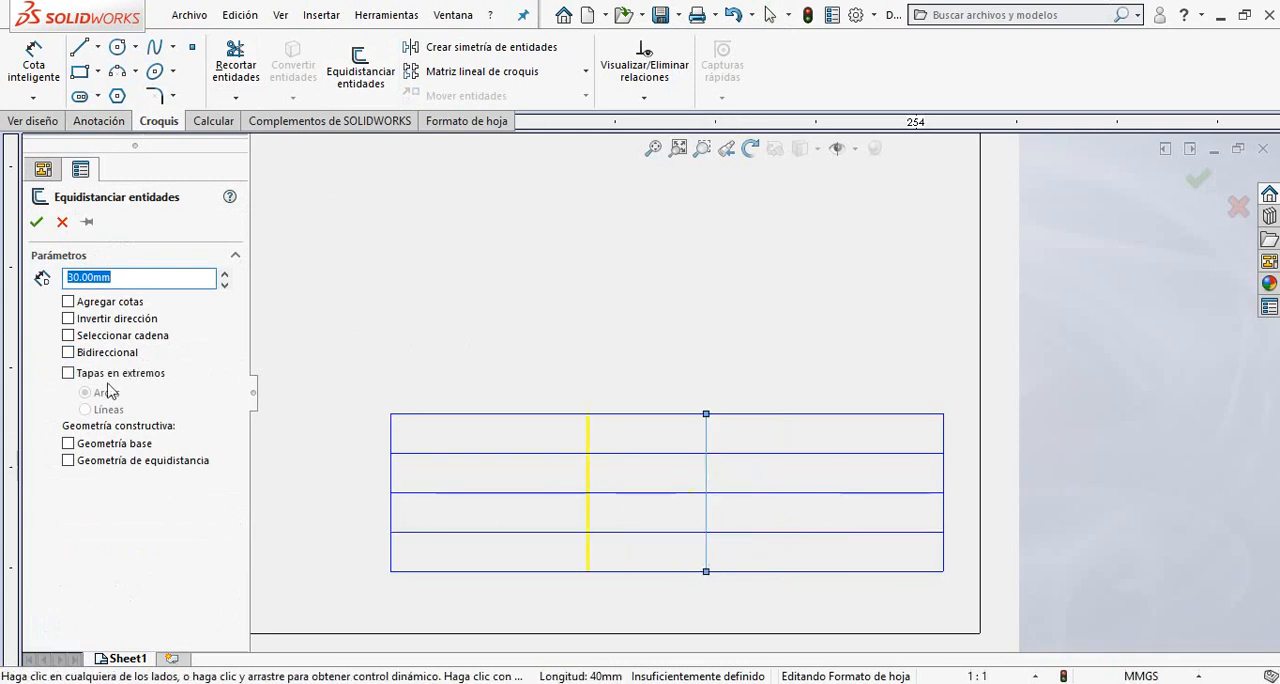
{"action": "left_click", "coordinate": [68, 318]}
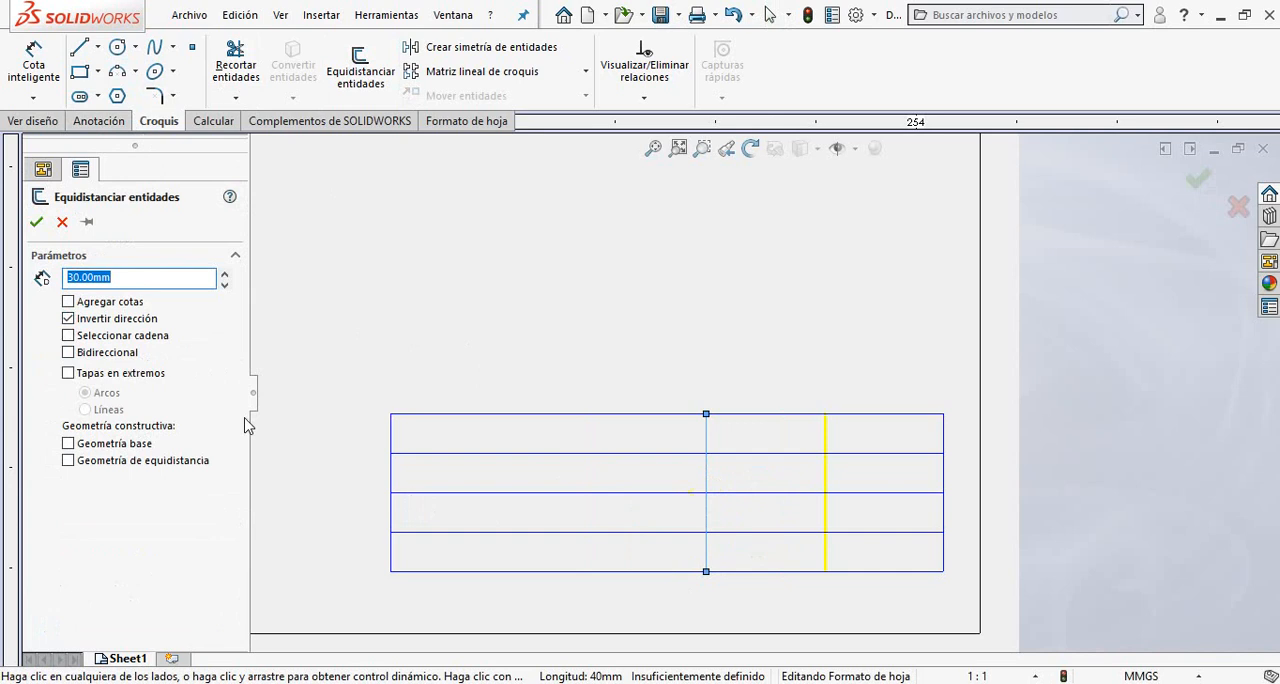
{"action": "left_click", "coordinate": [36, 221]}
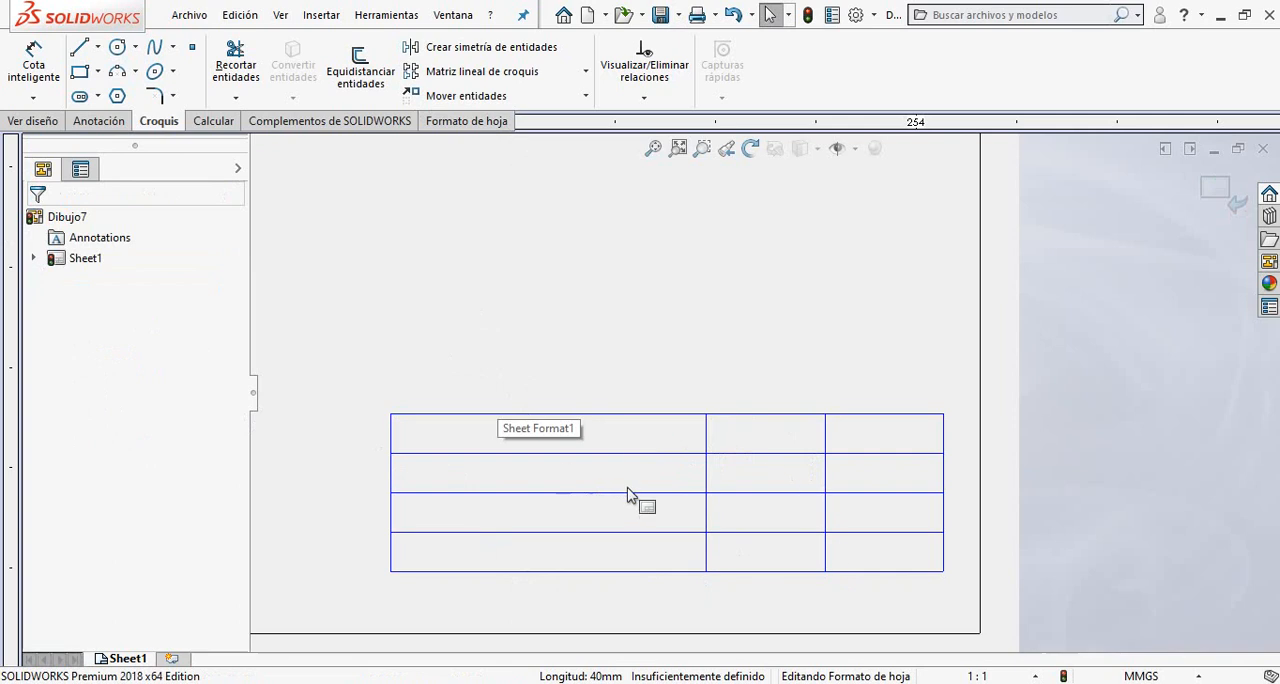
Trim the first divider from the top and bottom rows and the two lower row lines from the right column.
{"action": "left_click", "coordinate": [236, 68]}
{"action": "scroll", "coordinate": [657, 497], "scroll_direction": "down", "scroll_amount": 1}
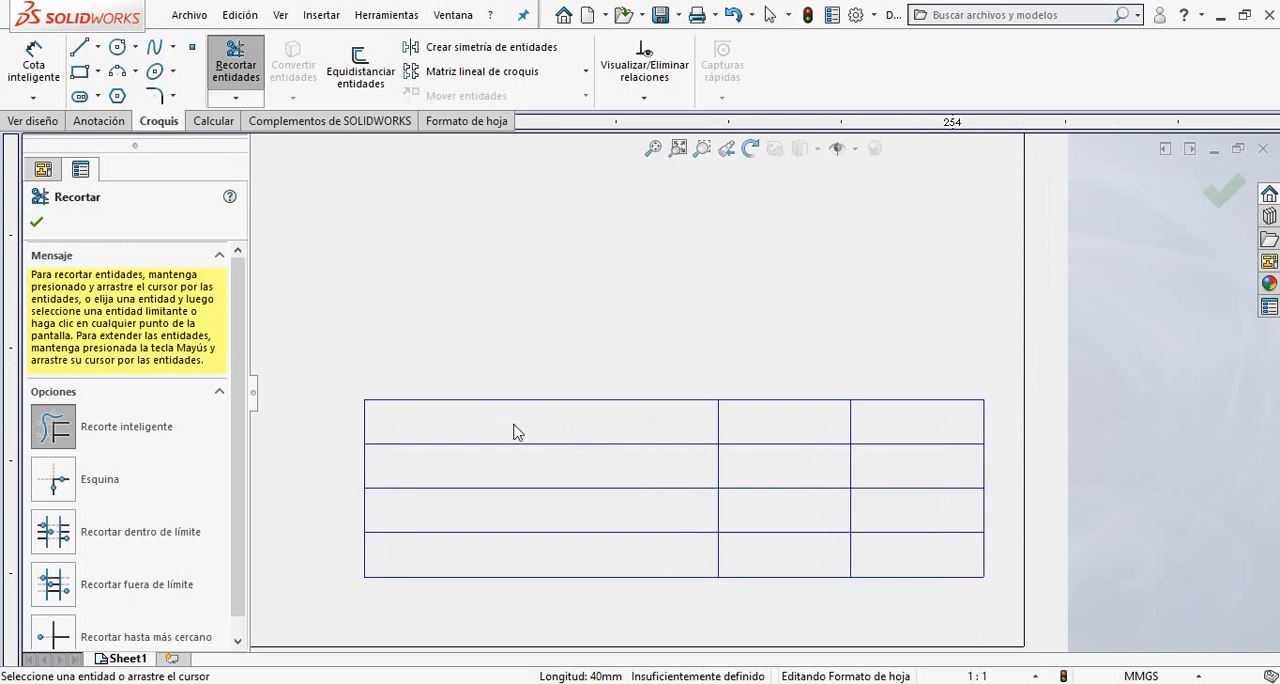
{"action": "left_click_drag", "start_coordinate": [586, 423], "coordinate": [735, 432]}
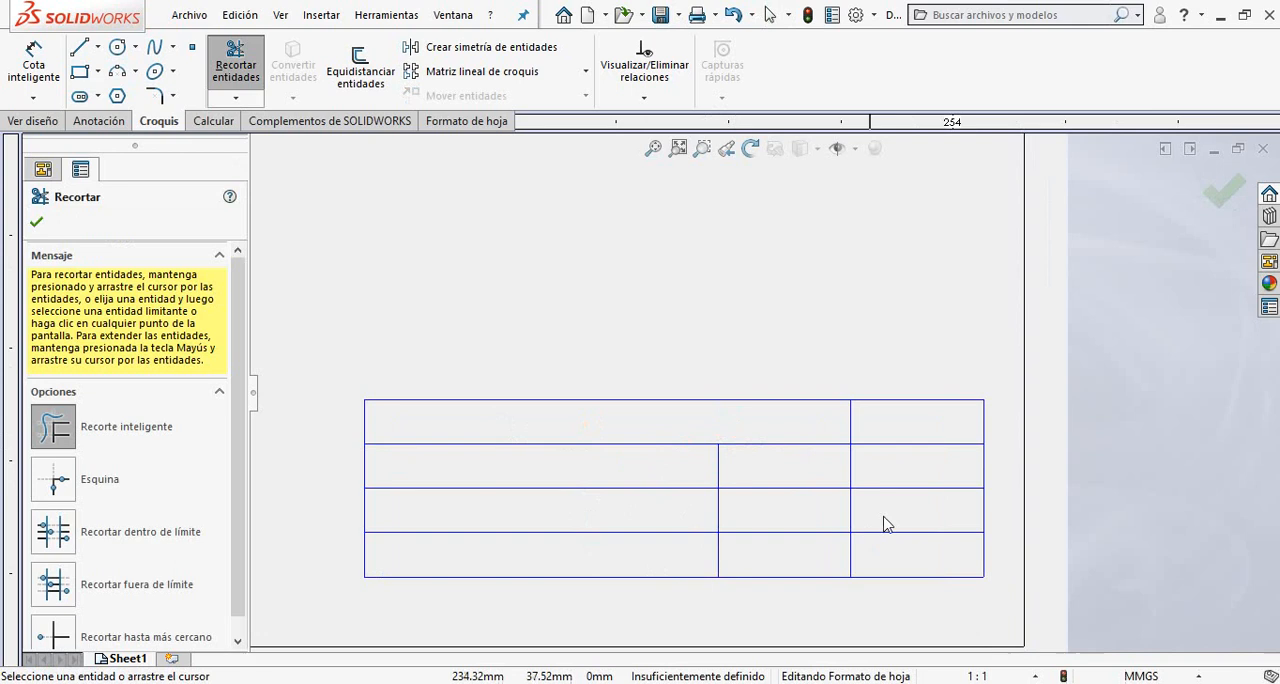
{"action": "mouse_move", "coordinate": [936, 463]}
{"action": "left_mouse_down"}
{"action": "mouse_move", "coordinate": [883, 483]}
{"action": "mouse_move", "coordinate": [915, 551]}
{"action": "left_mouse_up"}
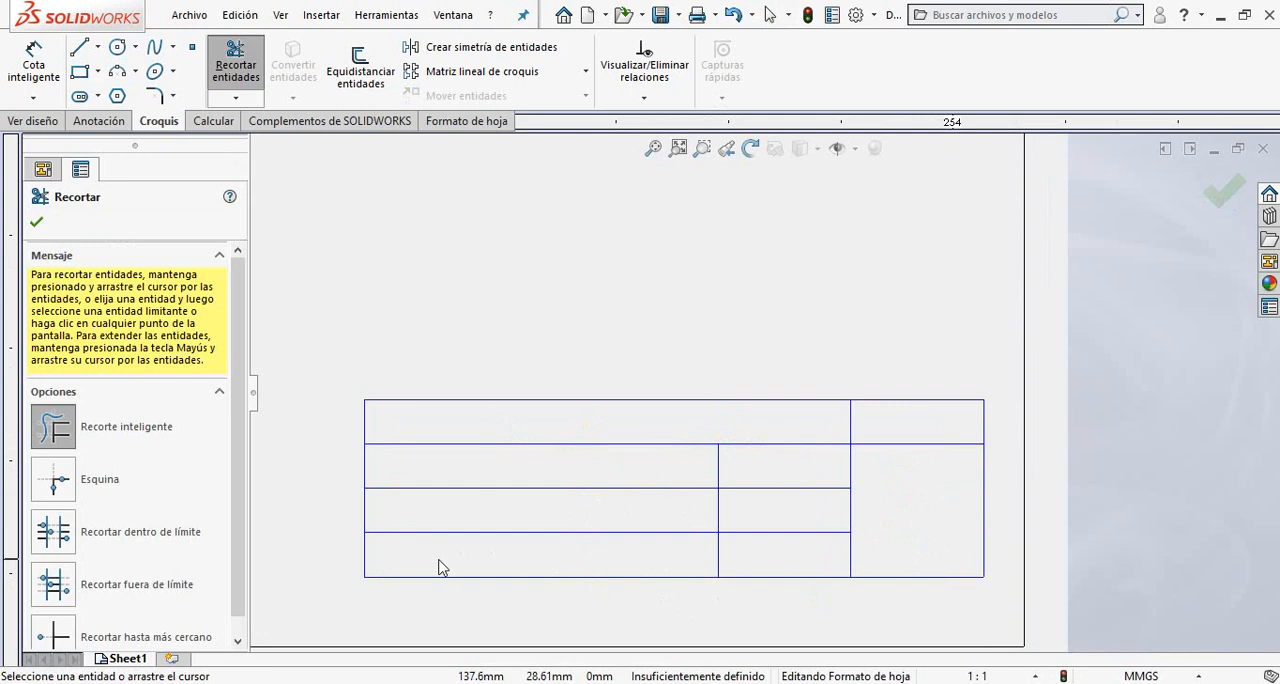
{"action": "mouse_move", "coordinate": [527, 553]}
{"action": "left_mouse_down"}
{"action": "mouse_move", "coordinate": [738, 556]}
{"action": "mouse_move", "coordinate": [696, 580]}
{"action": "left_mouse_up"}
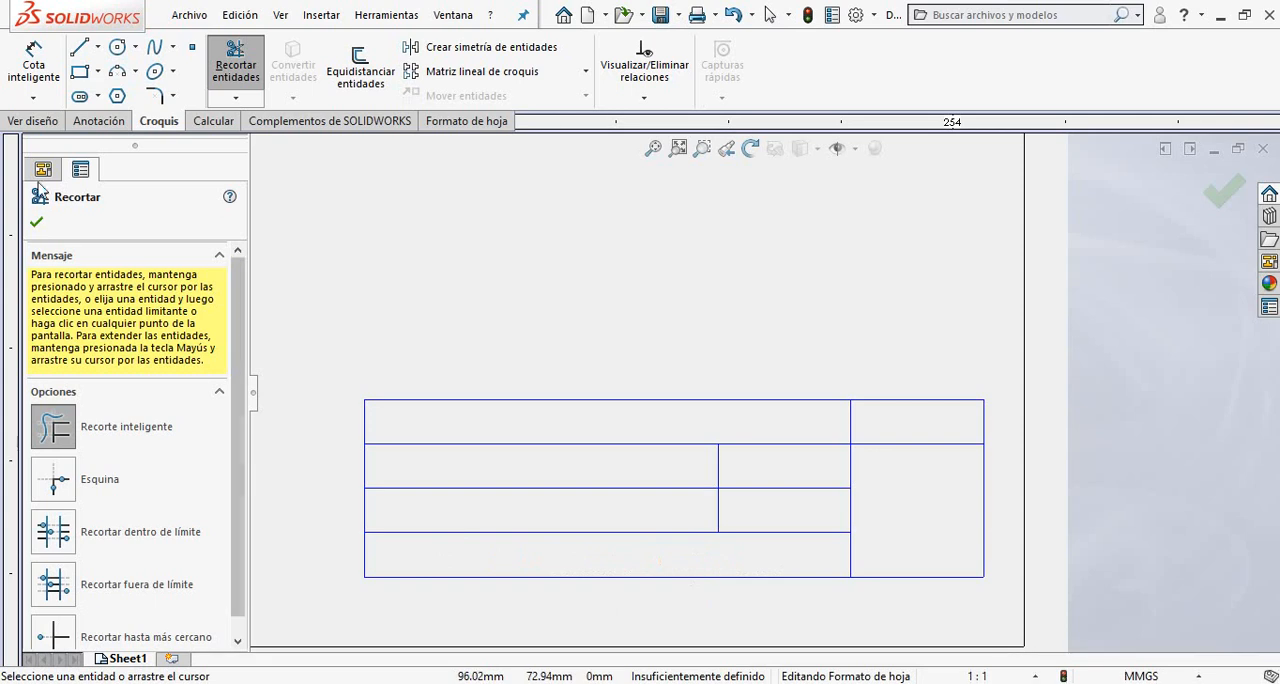
{"action": "left_click", "coordinate": [36, 222]}
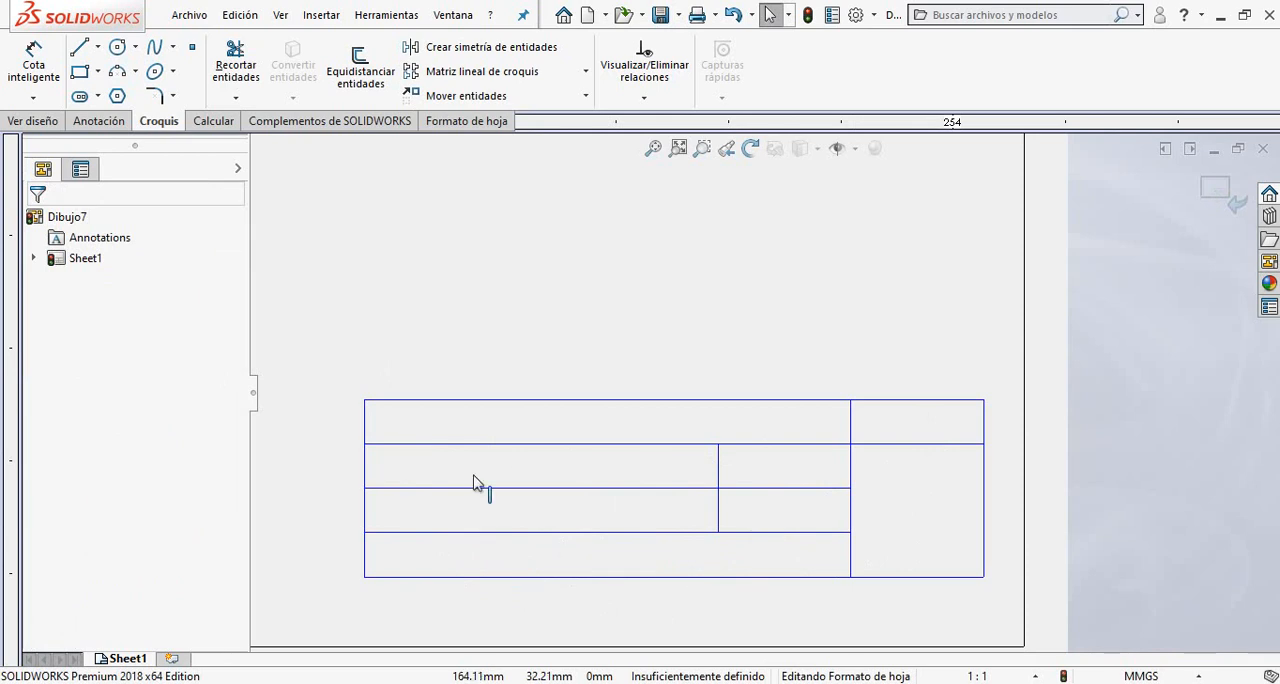
Place a new text note at the left end of the title block's wide top-row cell.
{"action": "left_click", "coordinate": [106, 124]}
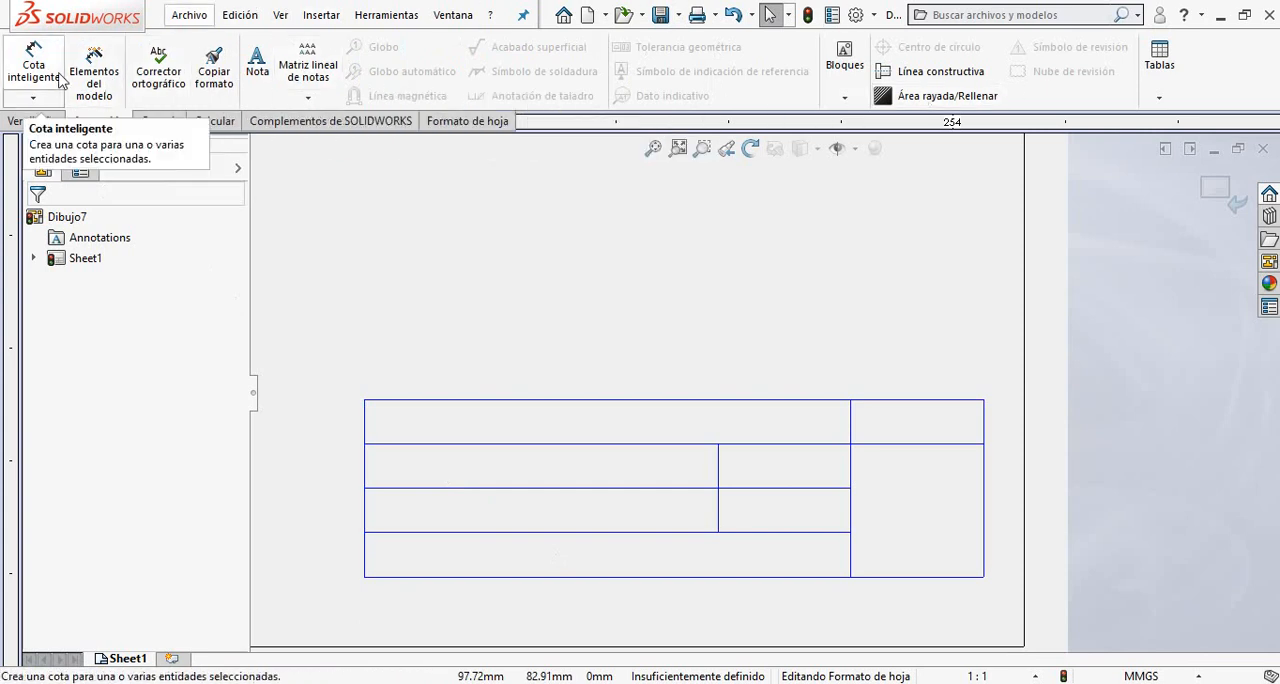
{"action": "left_click", "coordinate": [249, 103]}
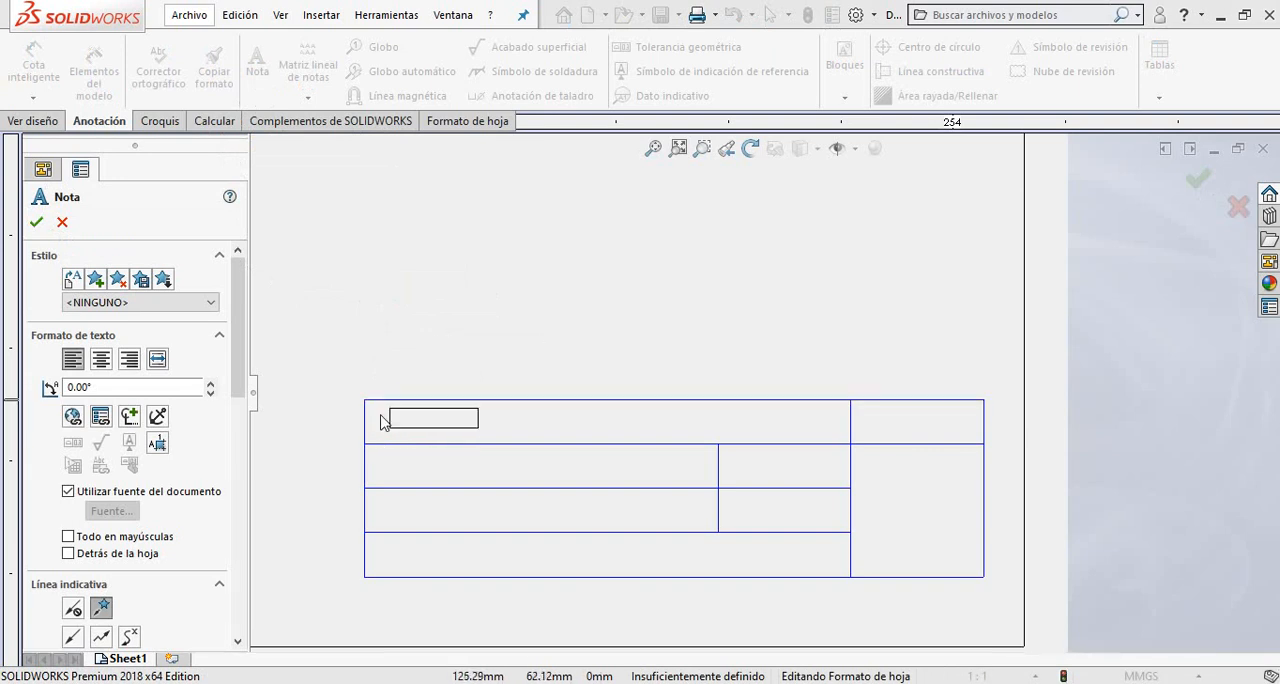
{"action": "left_click", "coordinate": [380, 427]}
{"action": "type", "text": "XXXXXXX"}
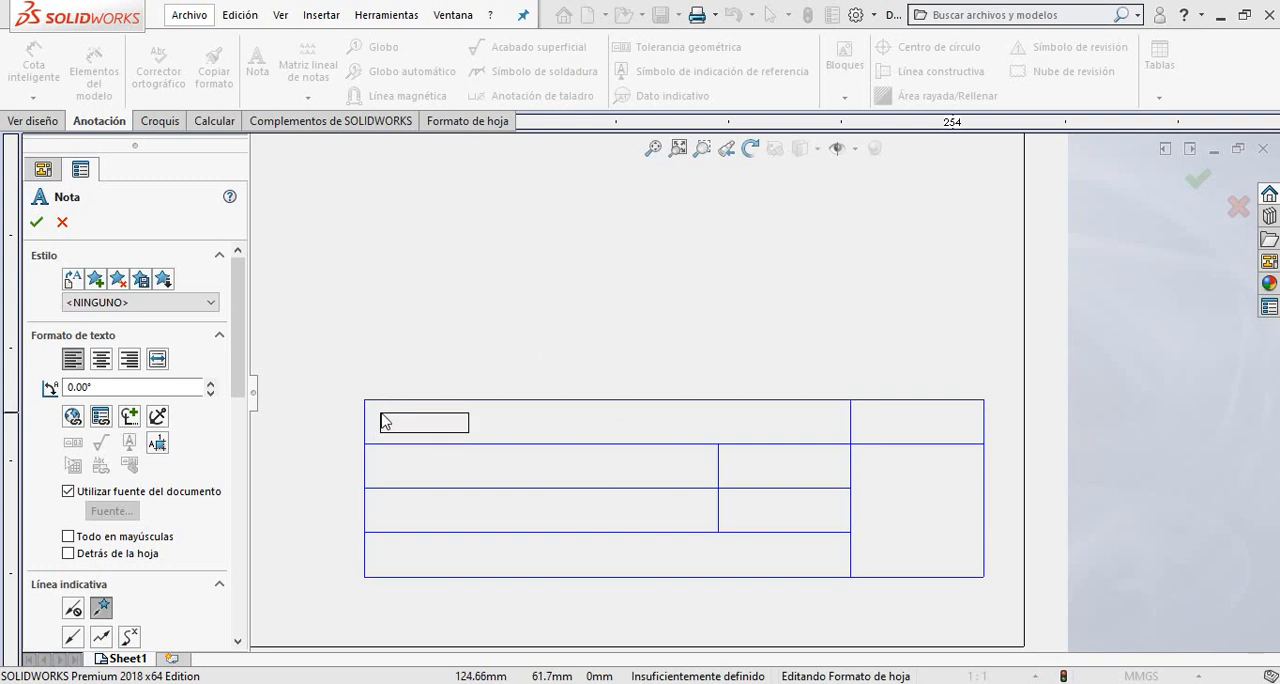
{"action": "left_click", "coordinate": [382, 420]}
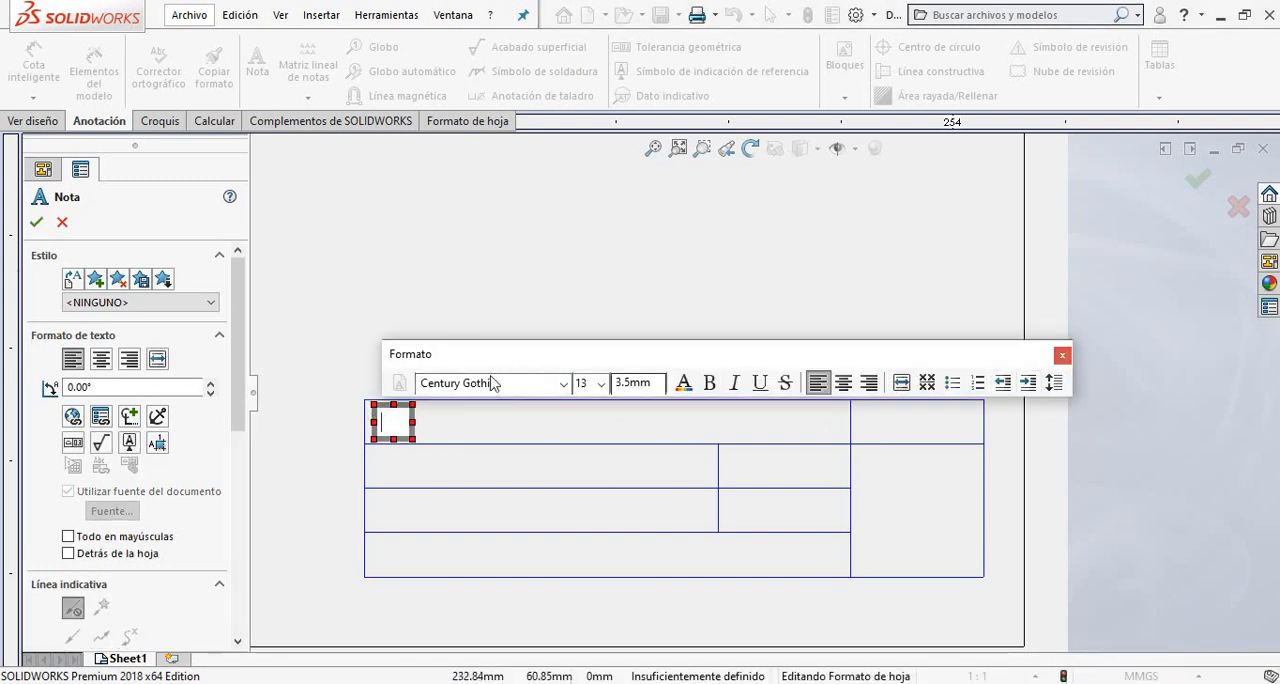
{"action": "left_click", "coordinate": [560, 385]}
{"action": "scroll", "coordinate": [490, 200], "scroll_direction": "up", "scroll_amount": 15}
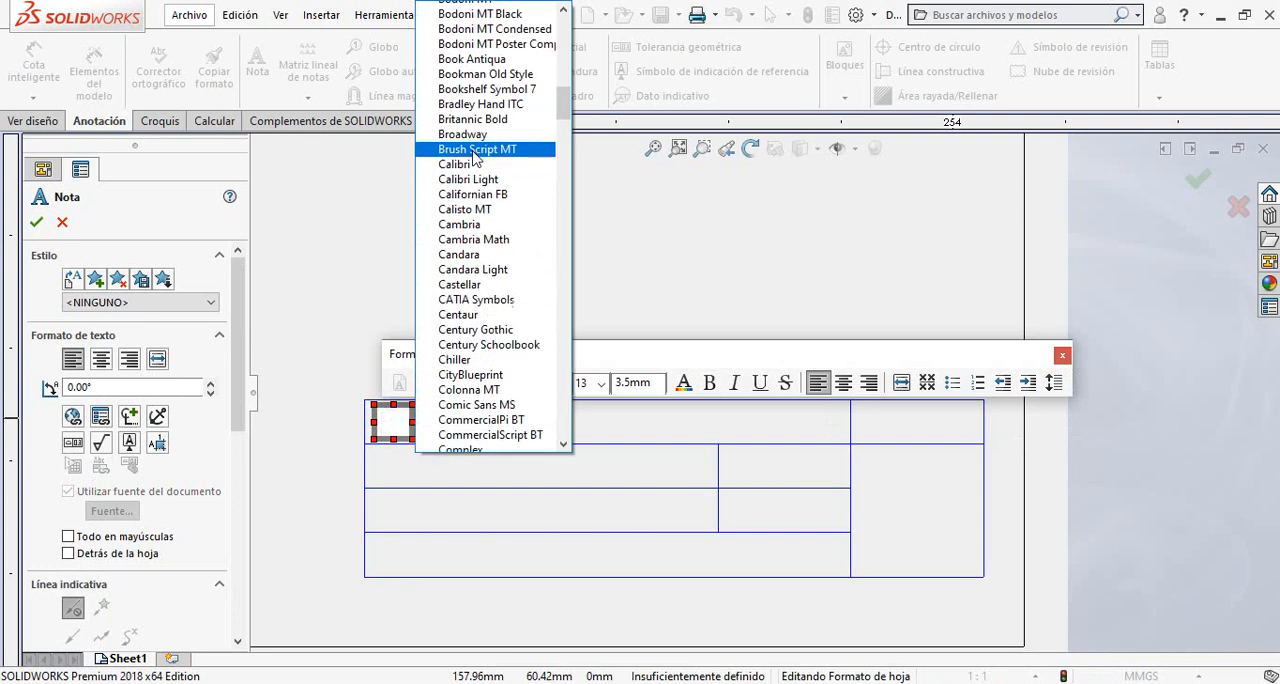
{"action": "scroll", "coordinate": [483, 158], "scroll_direction": "up", "scroll_amount": 12}
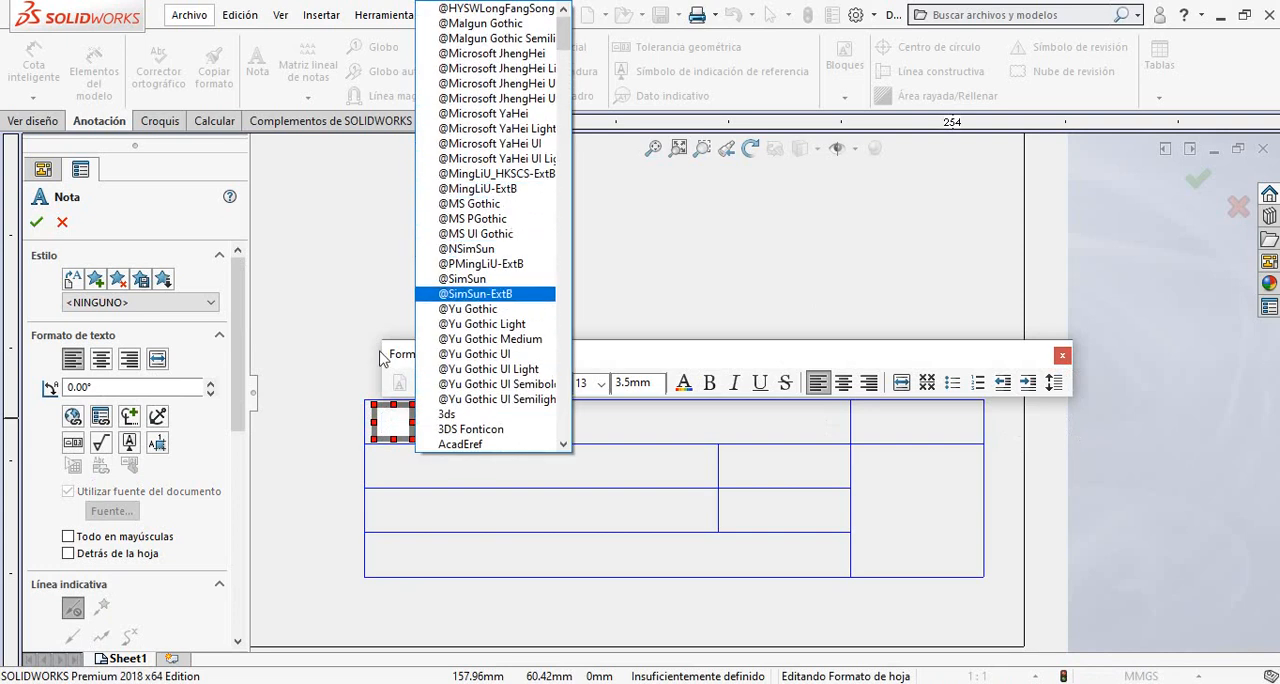
{"action": "left_click", "coordinate": [643, 370]}
{"action": "left_click", "coordinate": [601, 383]}
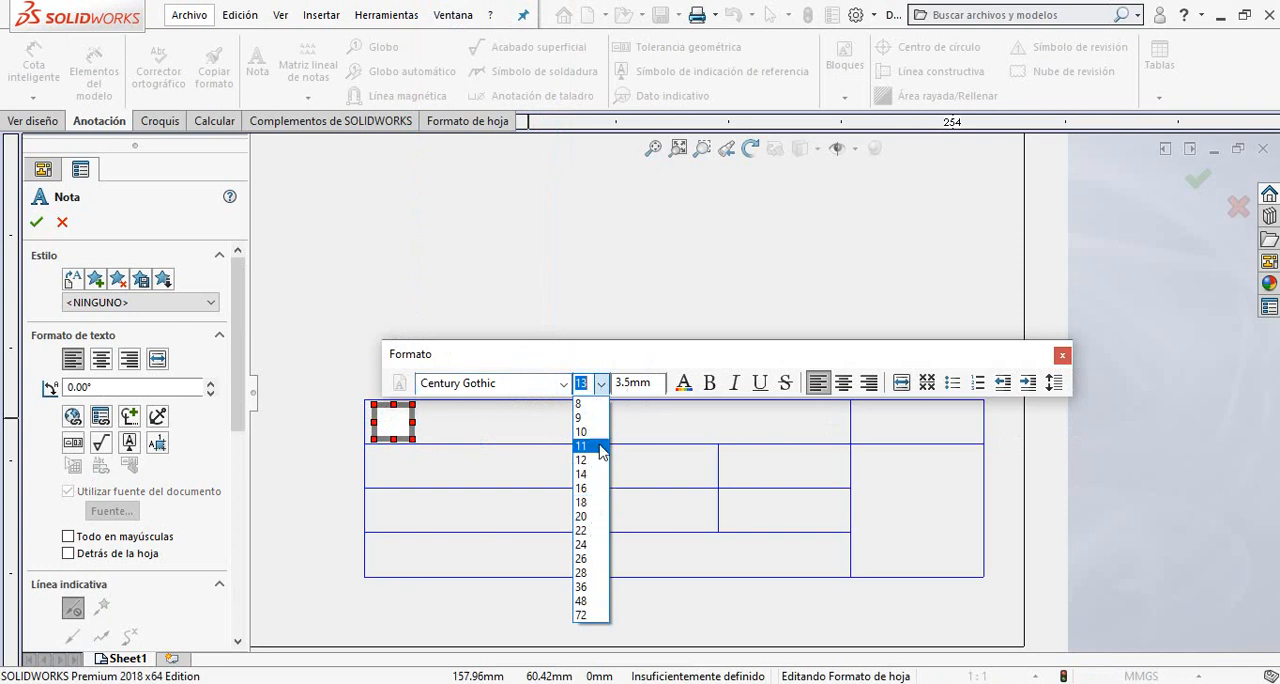
{"action": "left_click", "coordinate": [645, 383]}
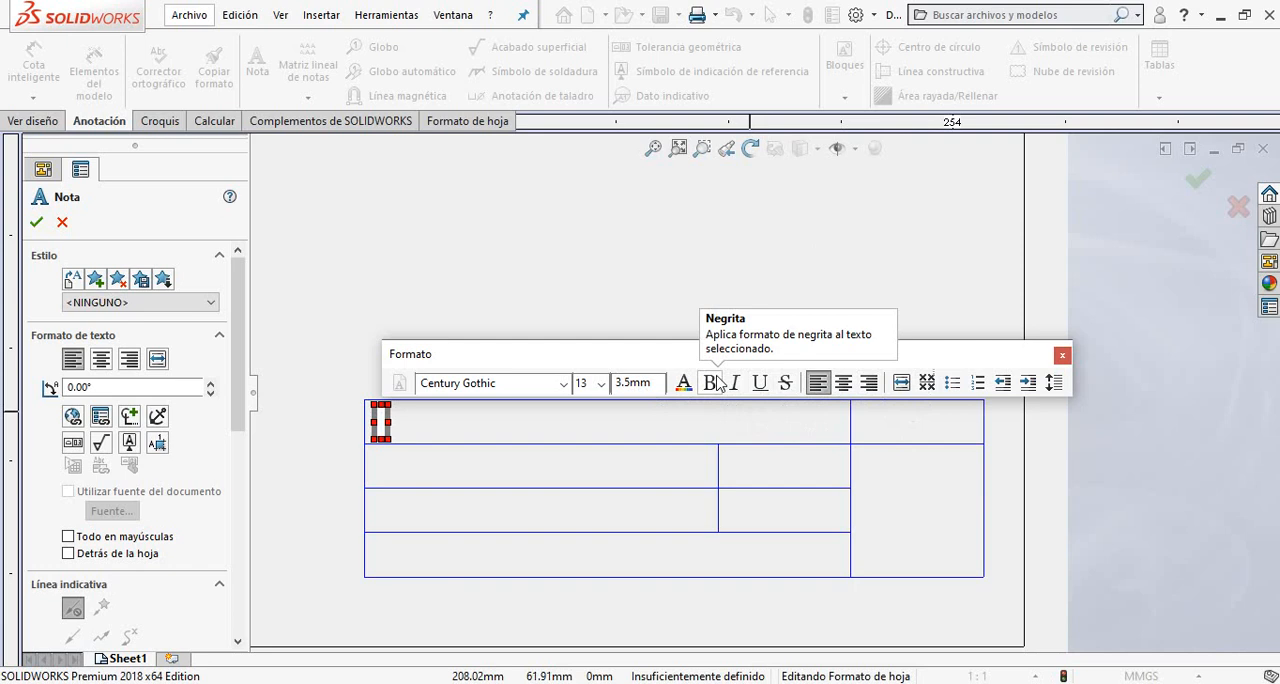
{"action": "left_click", "coordinate": [563, 384]}
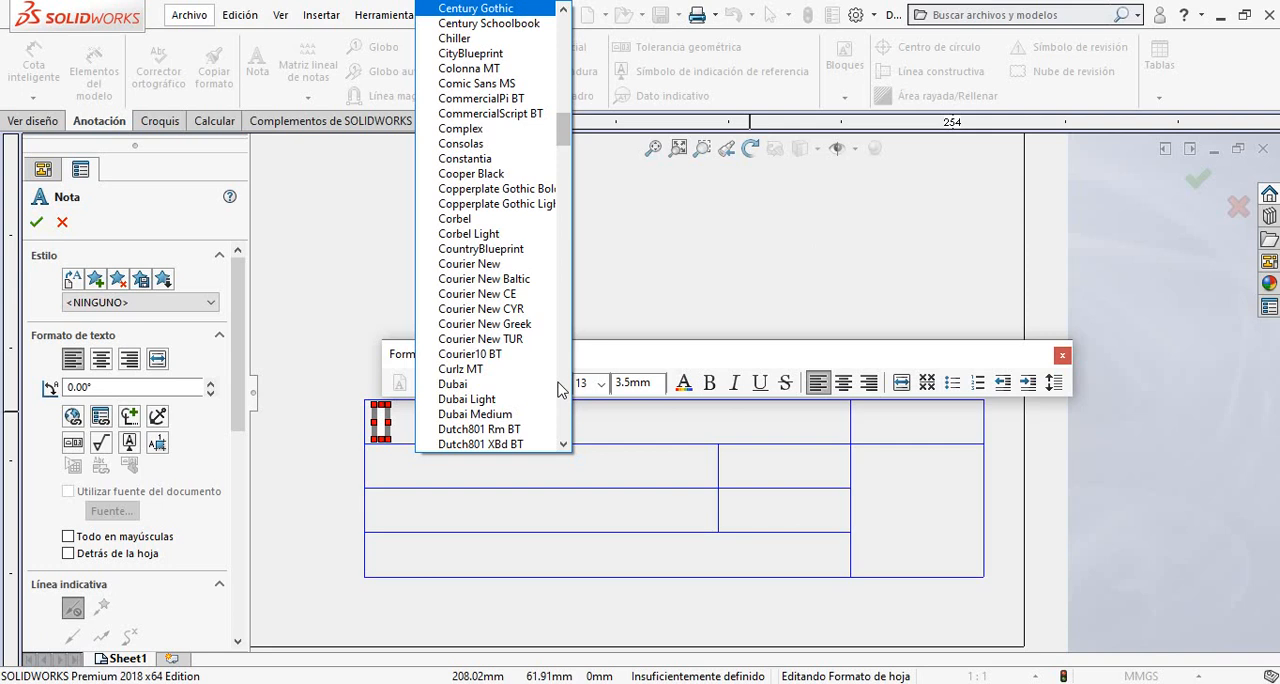
{"action": "left_click", "coordinate": [606, 360]}
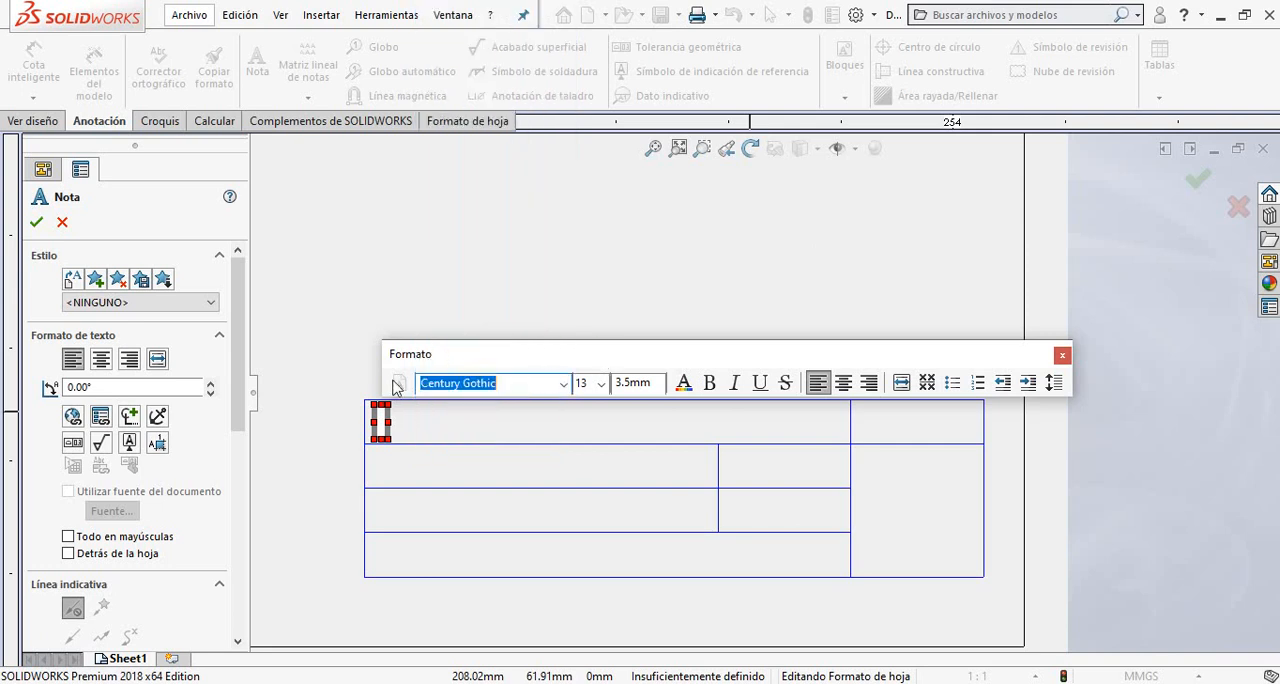
{"action": "left_click", "coordinate": [510, 393]}
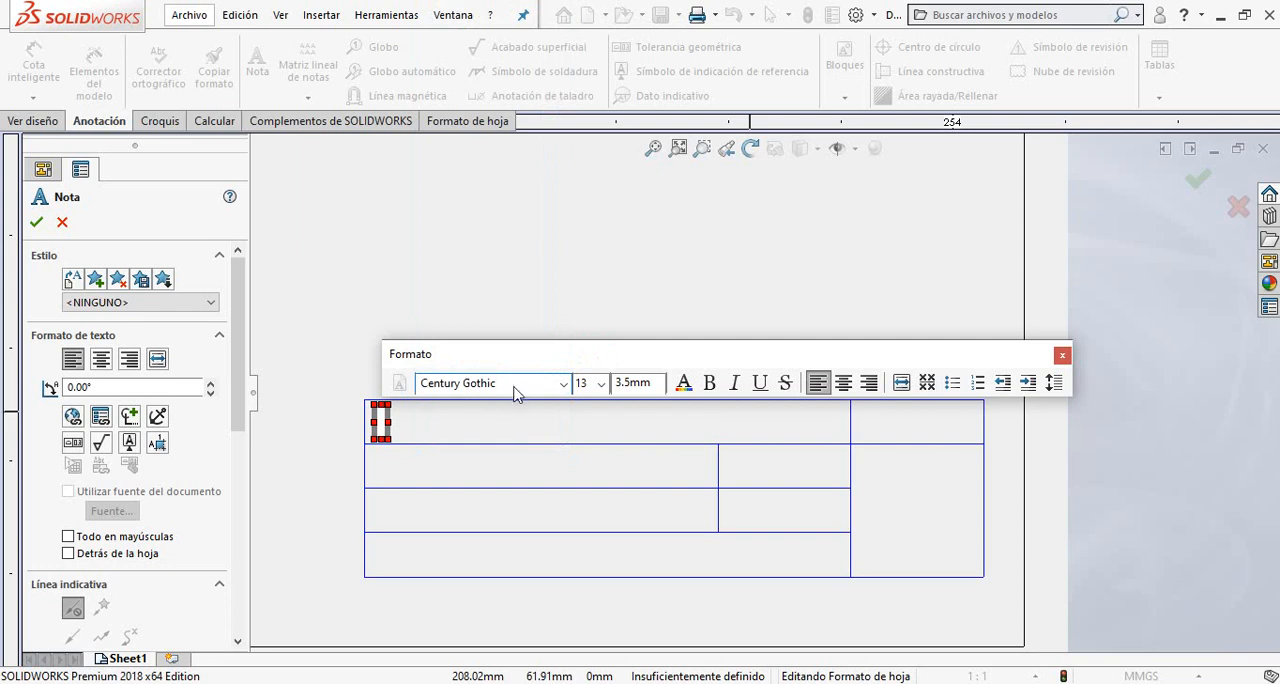
Set the new note's font to Arial and its text size to 10.
{"action": "left_click", "coordinate": [563, 384]}
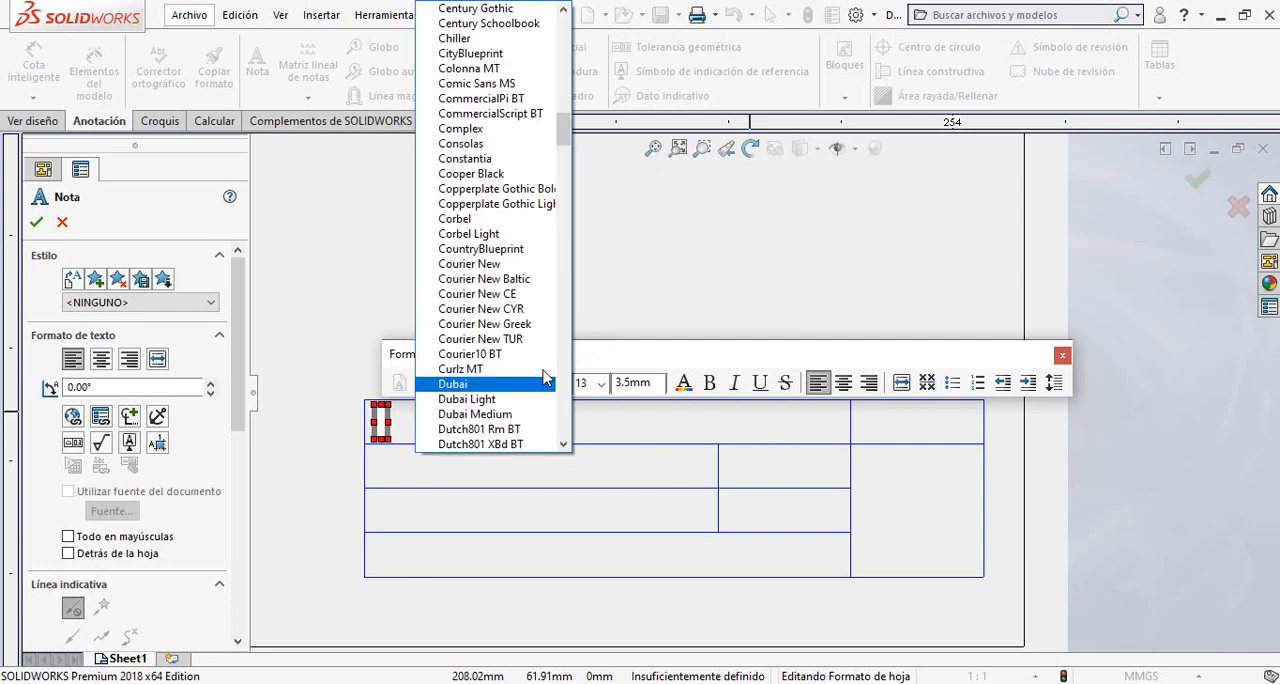
{"action": "scroll", "coordinate": [492, 276], "scroll_direction": "up", "scroll_amount": 5}
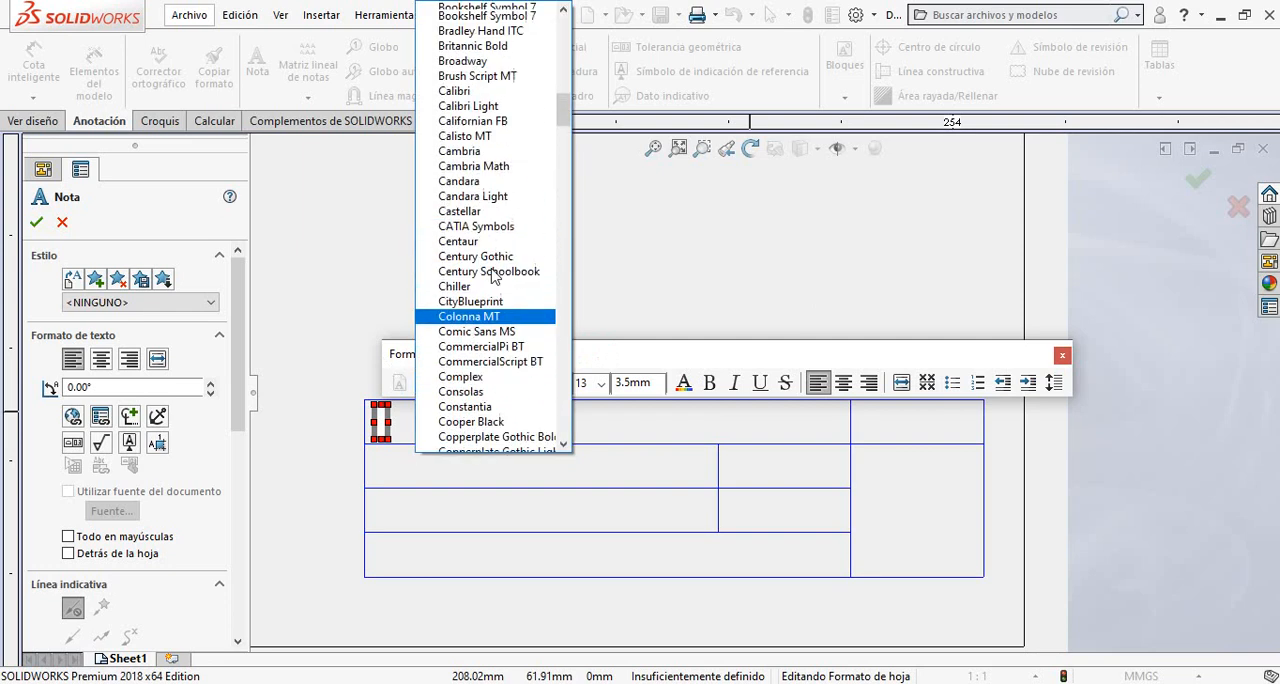
{"action": "scroll", "coordinate": [485, 300], "scroll_direction": "up", "scroll_amount": 20}
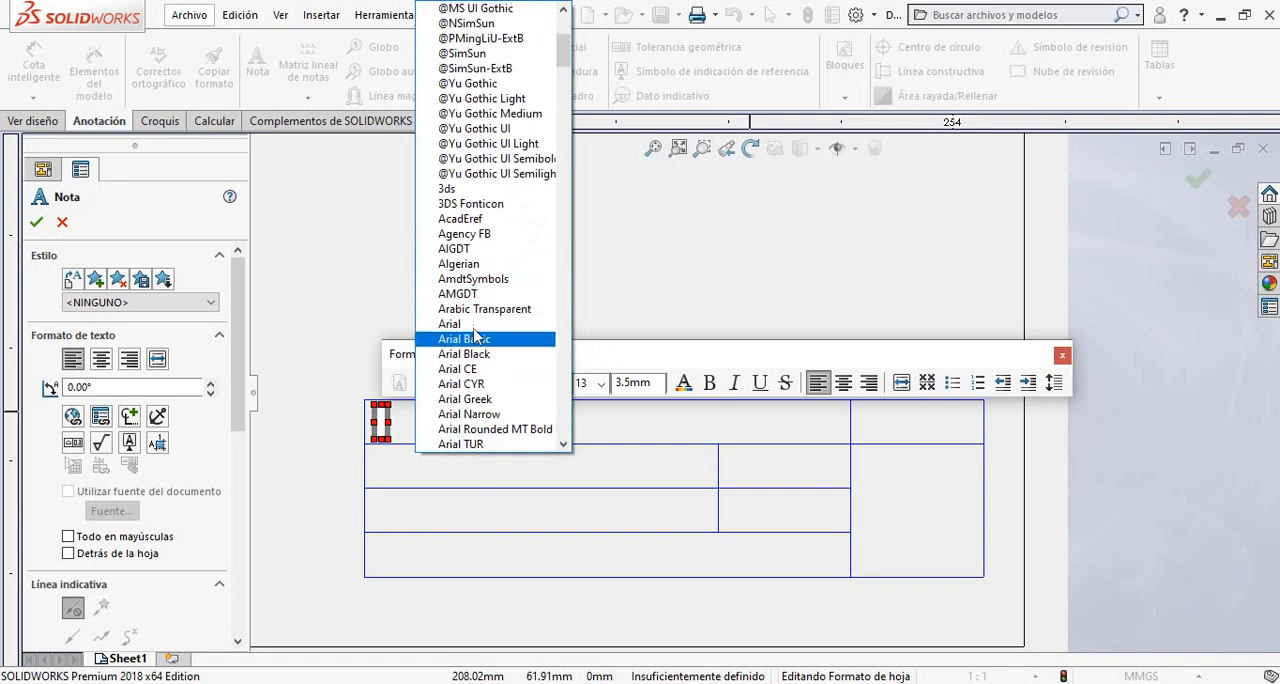
{"action": "left_click", "coordinate": [472, 324]}
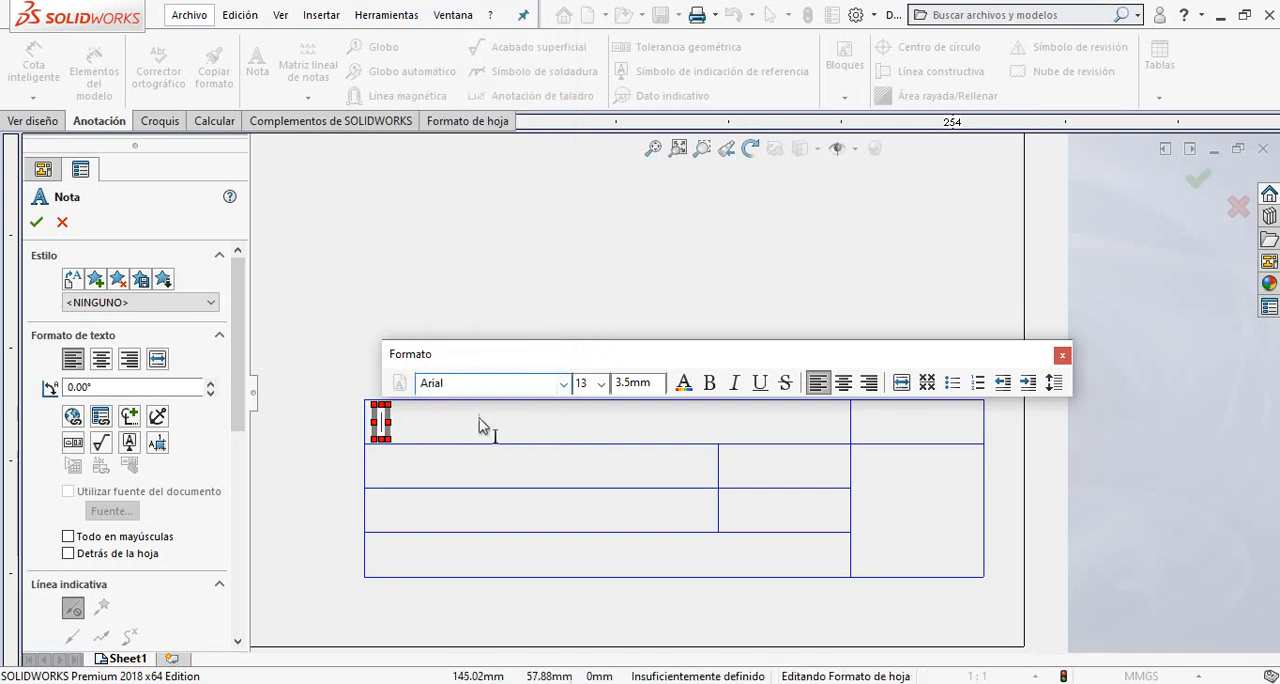
{"action": "left_click", "coordinate": [601, 384]}
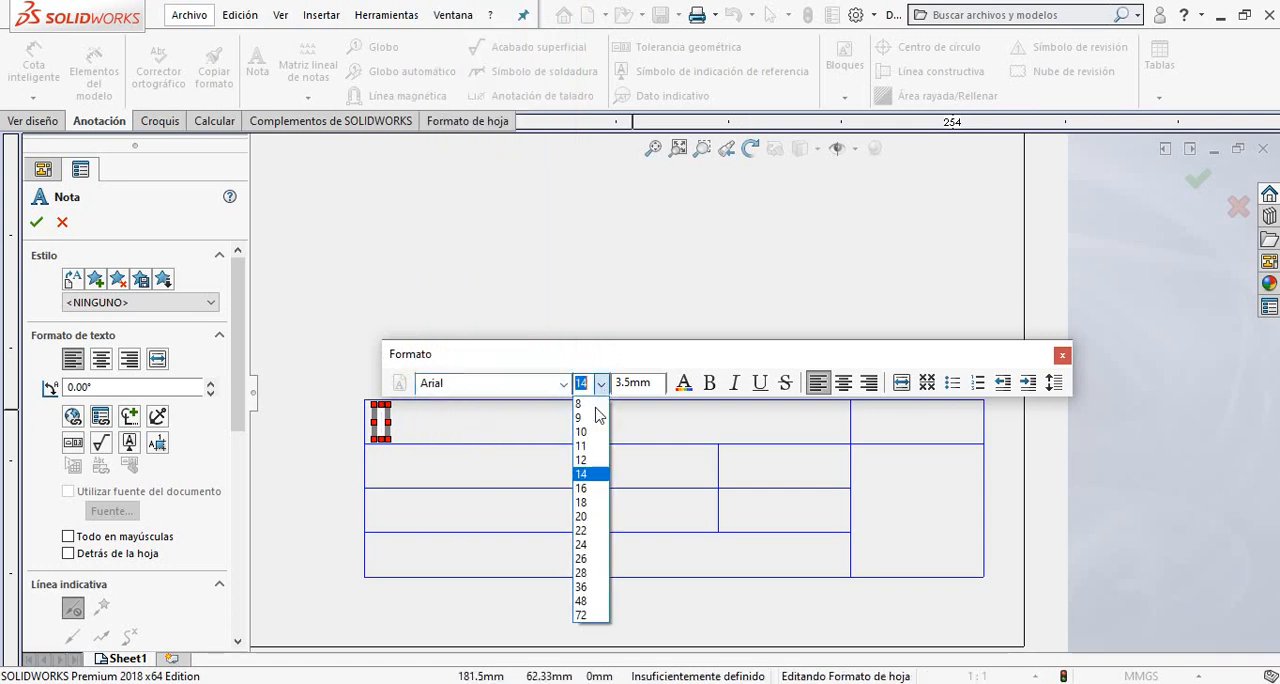
{"action": "left_click", "coordinate": [589, 446]}
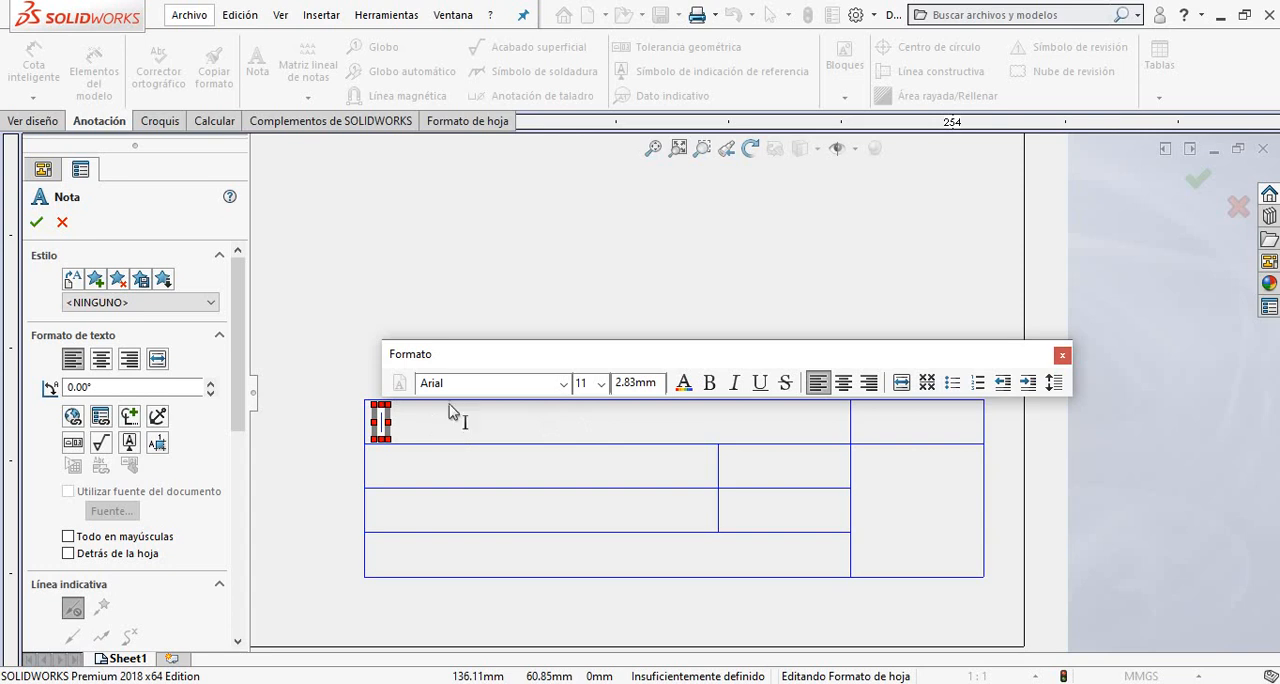
{"action": "left_click", "coordinate": [601, 384]}
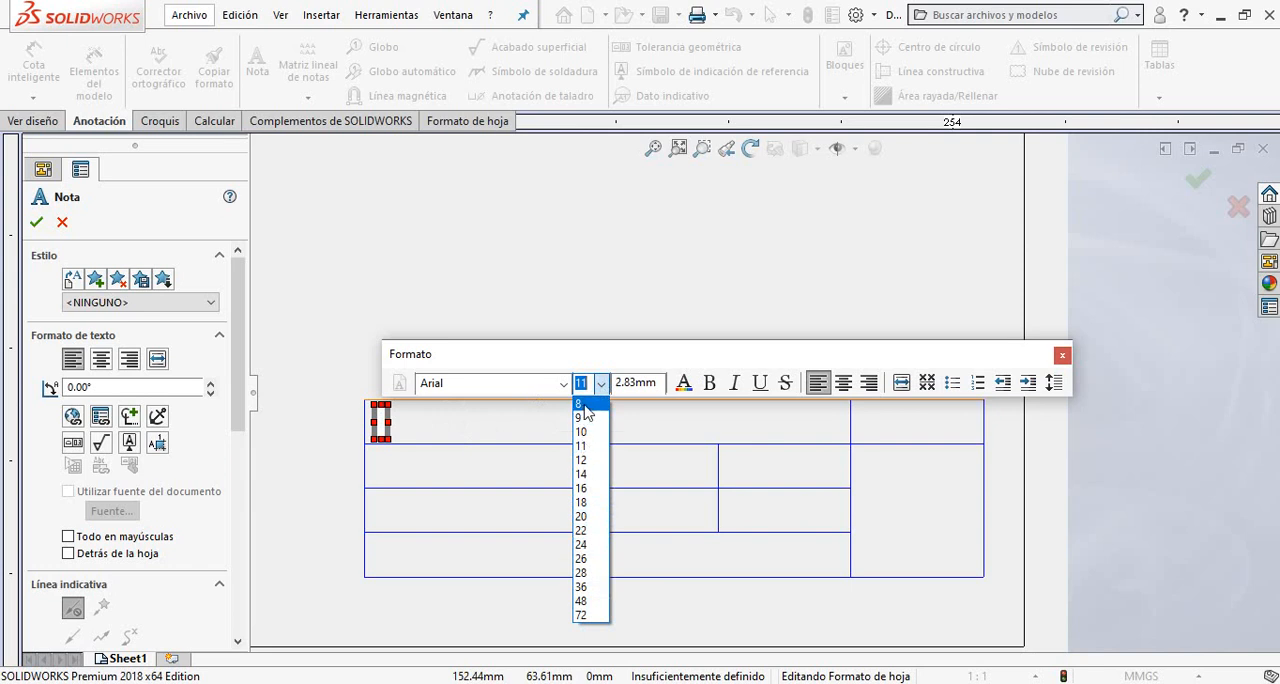
{"action": "left_click", "coordinate": [467, 428]}
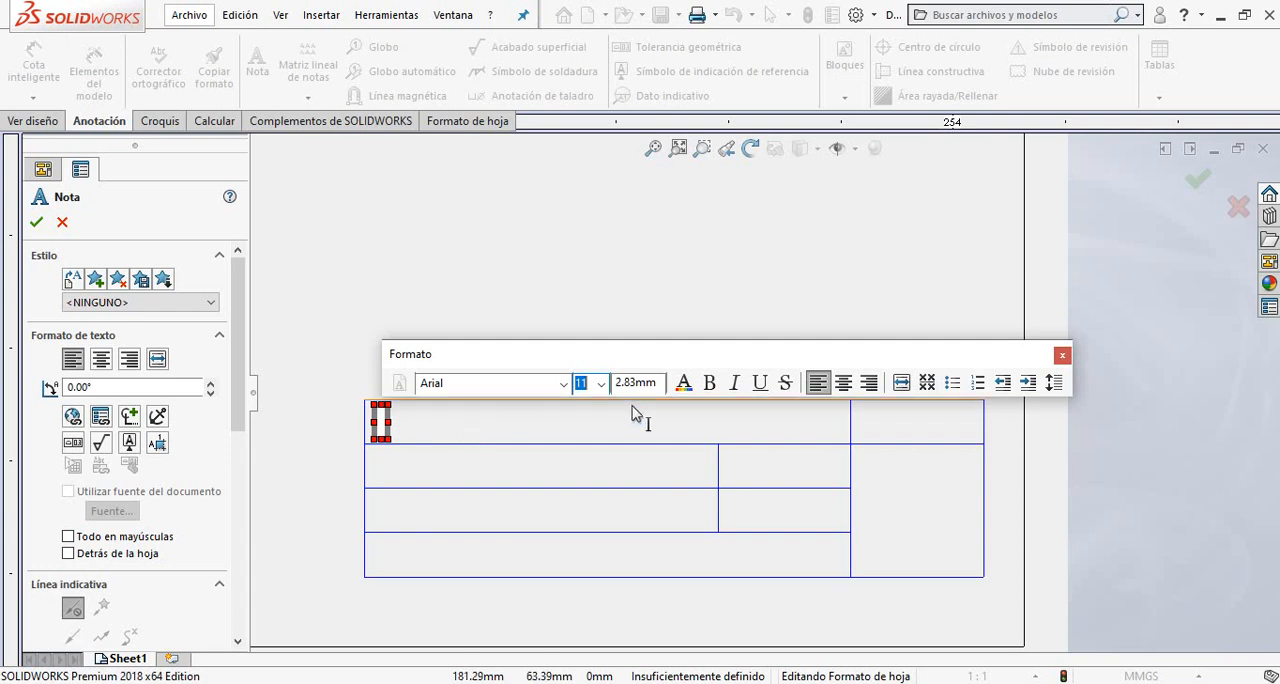
{"action": "left_click", "coordinate": [600, 386]}
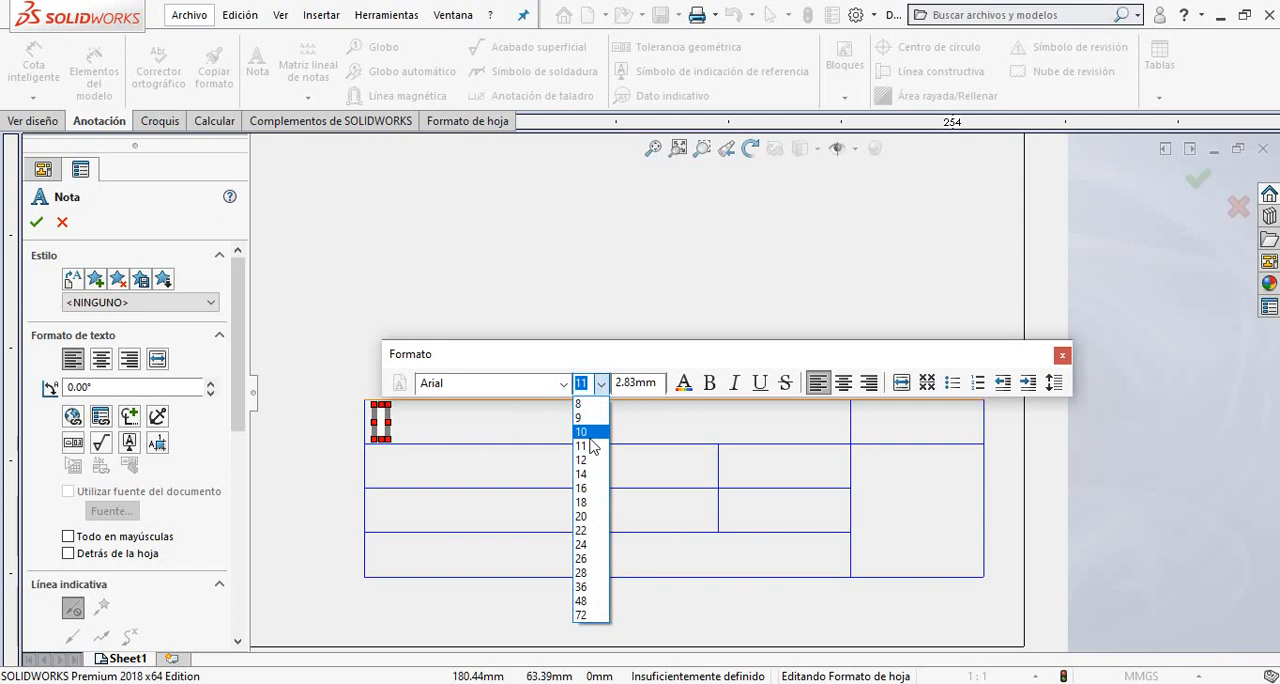
{"action": "left_click", "coordinate": [582, 432]}
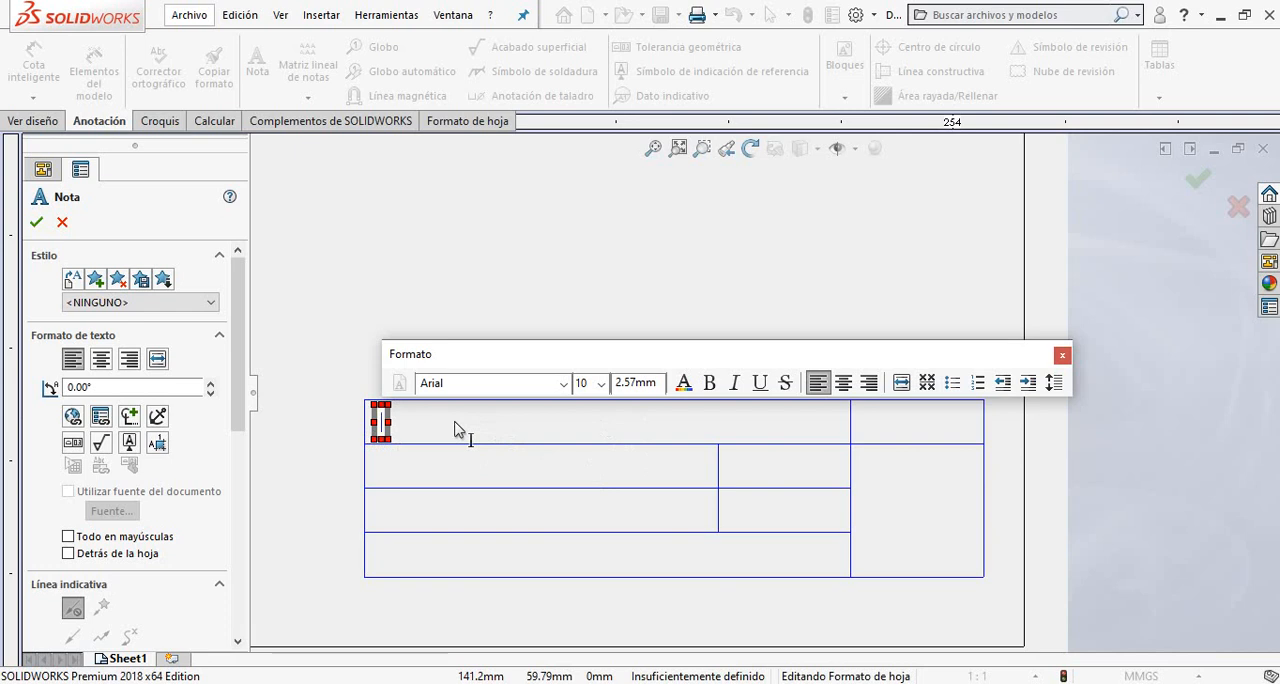
Enter "UNIVERSIDAD AUTÓNOMA DE AGUASCALIENTES" as the note text in the title block's wide top-row cell.
{"action": "type", "text": "UNIVERSIDAD"}
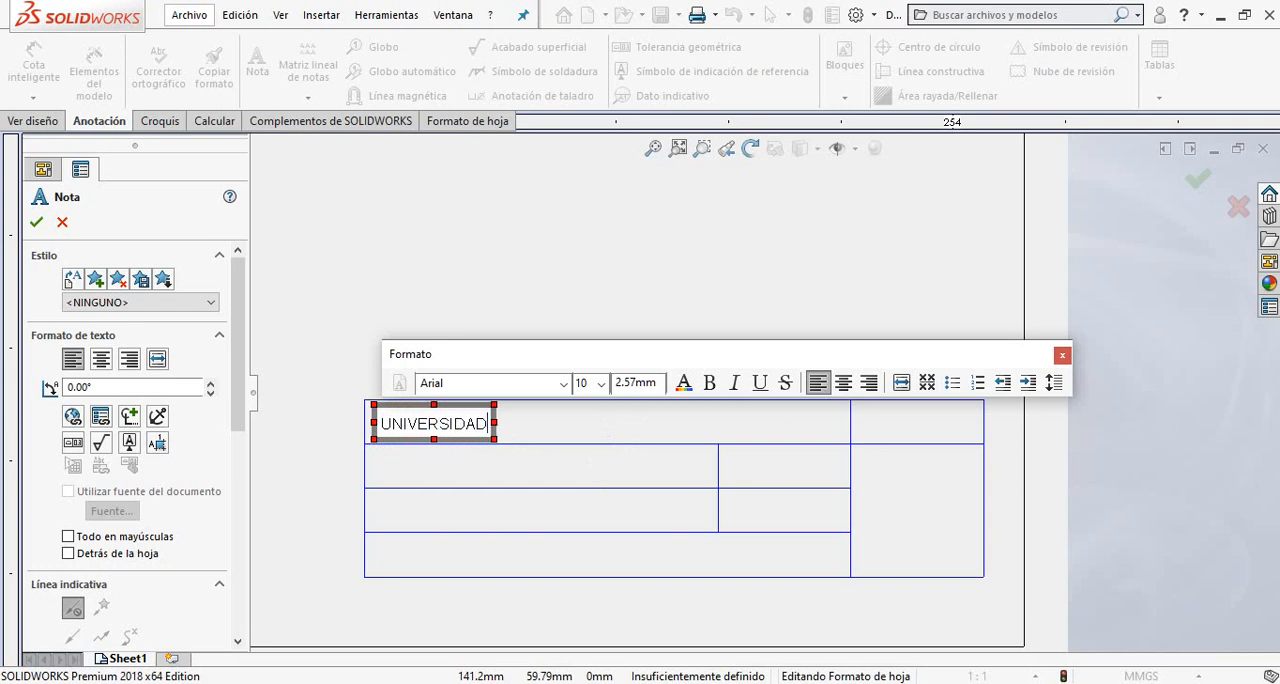
{"action": "type", "text": " AUTONOM"}
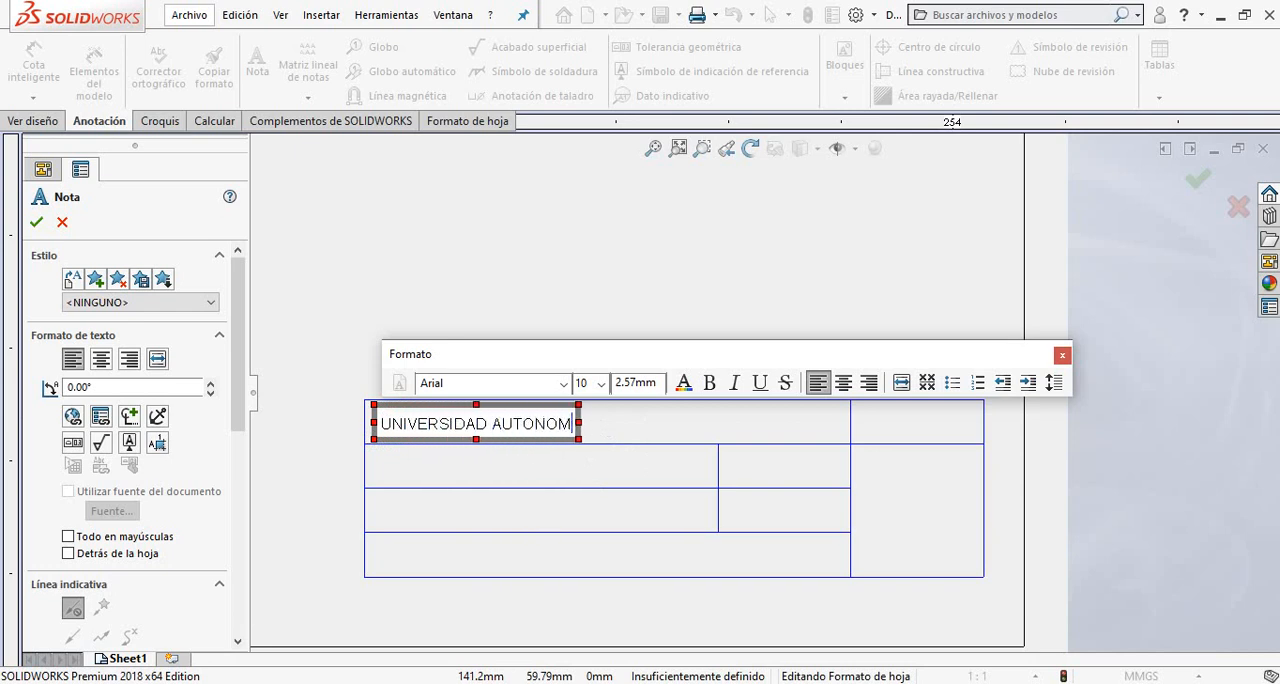
{"action": "type", "text": "A DE AGUAS"}
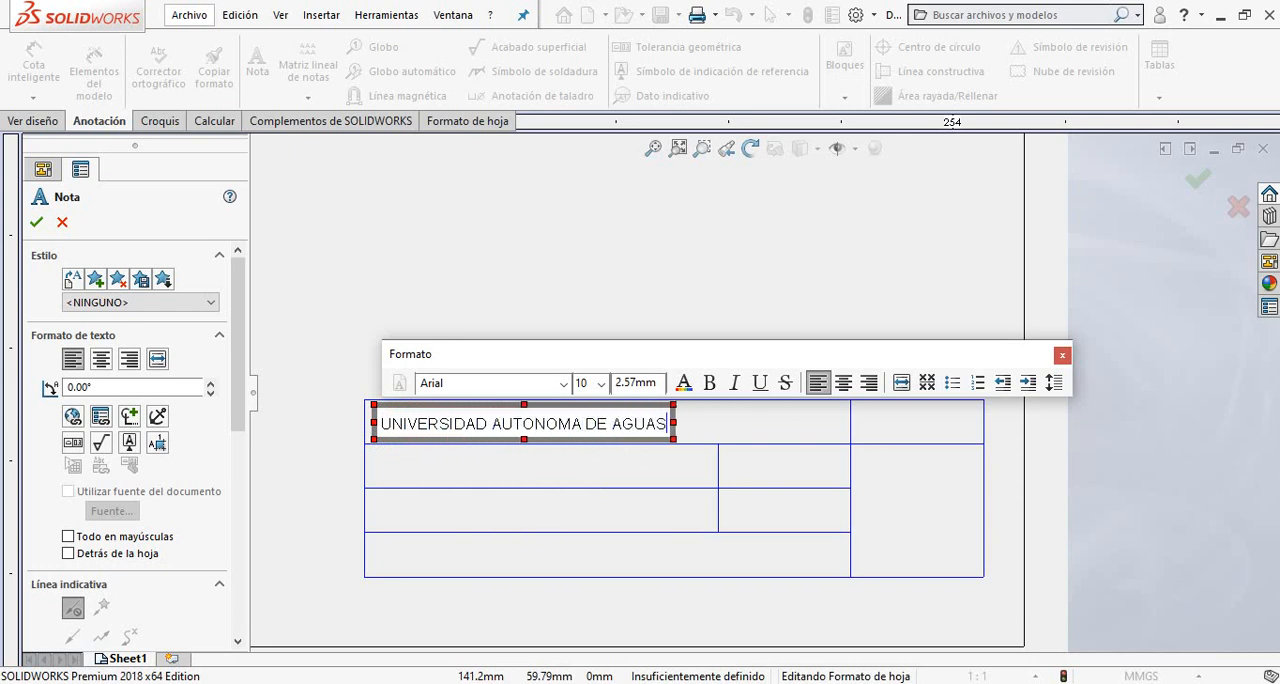
{"action": "type", "text": "CALIENTES"}
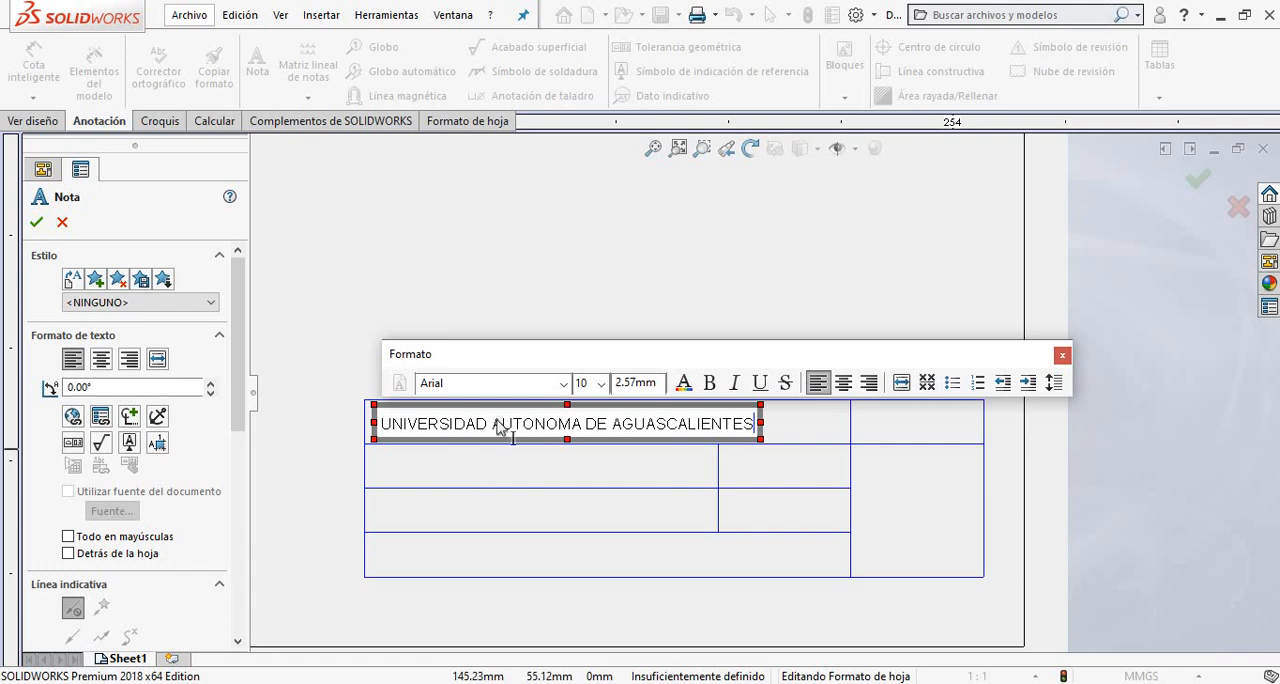
{"action": "left_click", "coordinate": [536, 436]}
{"action": "key", "text": "BackSpace"}
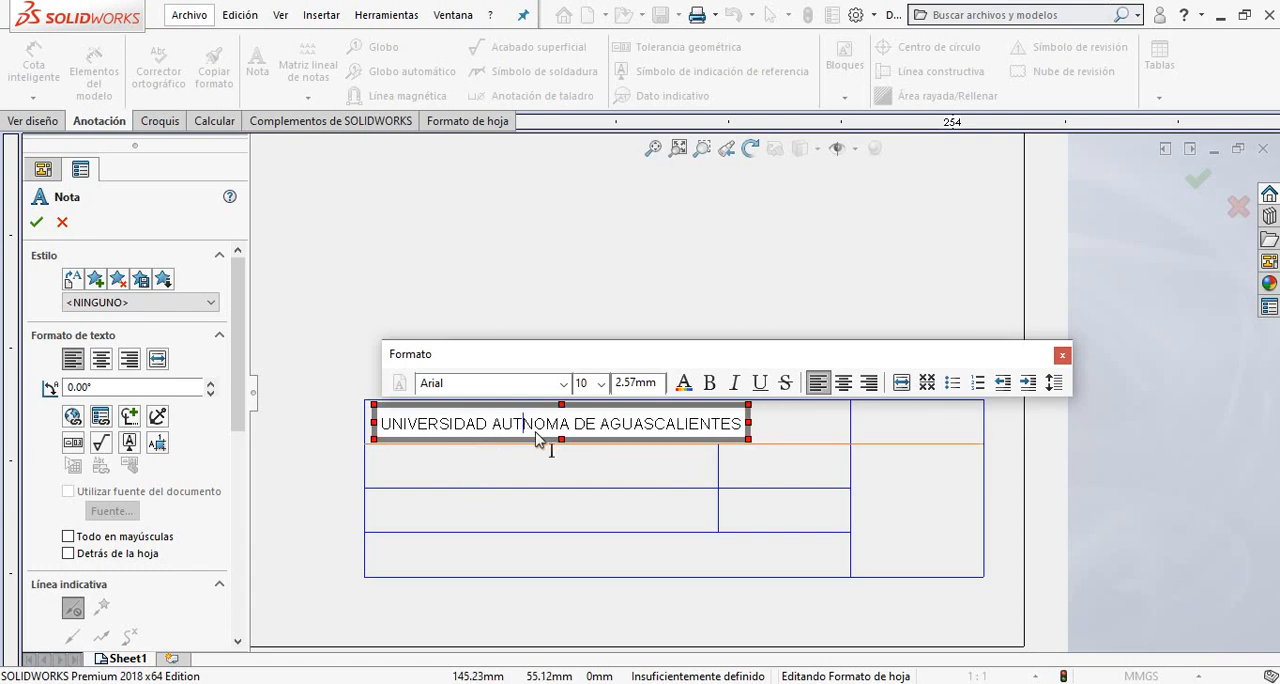
{"action": "type", "text": "Ó"}
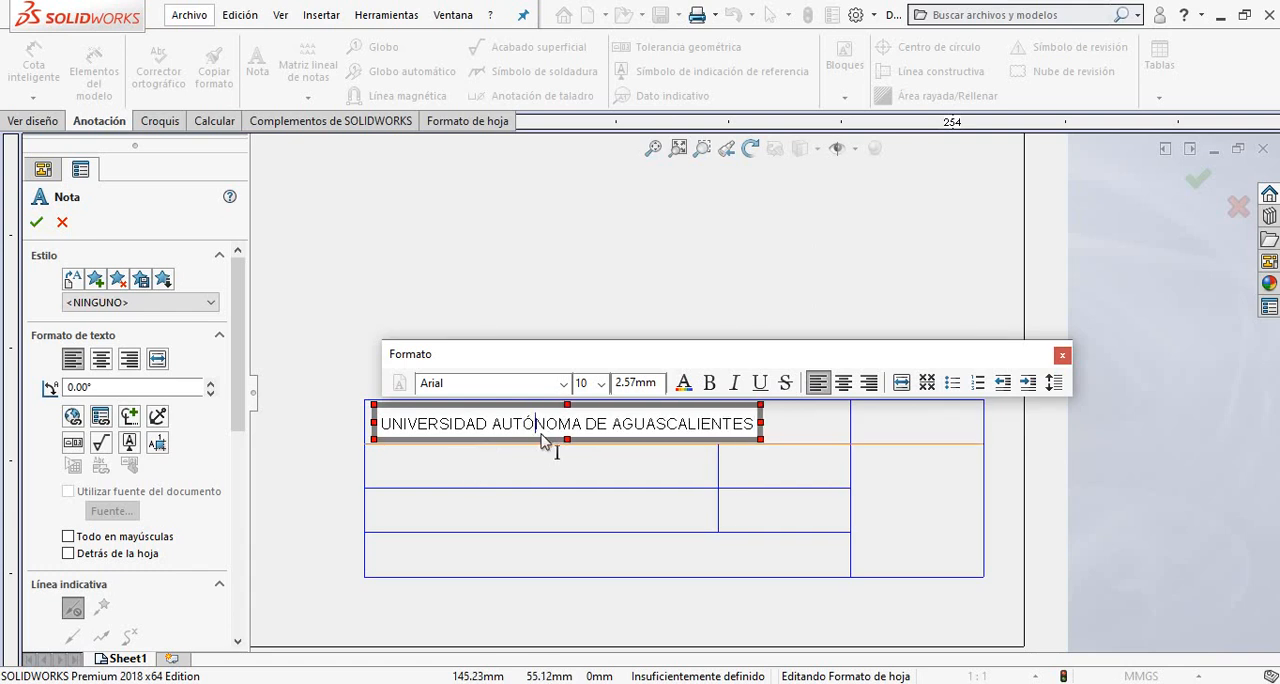
{"action": "left_click", "coordinate": [800, 485]}
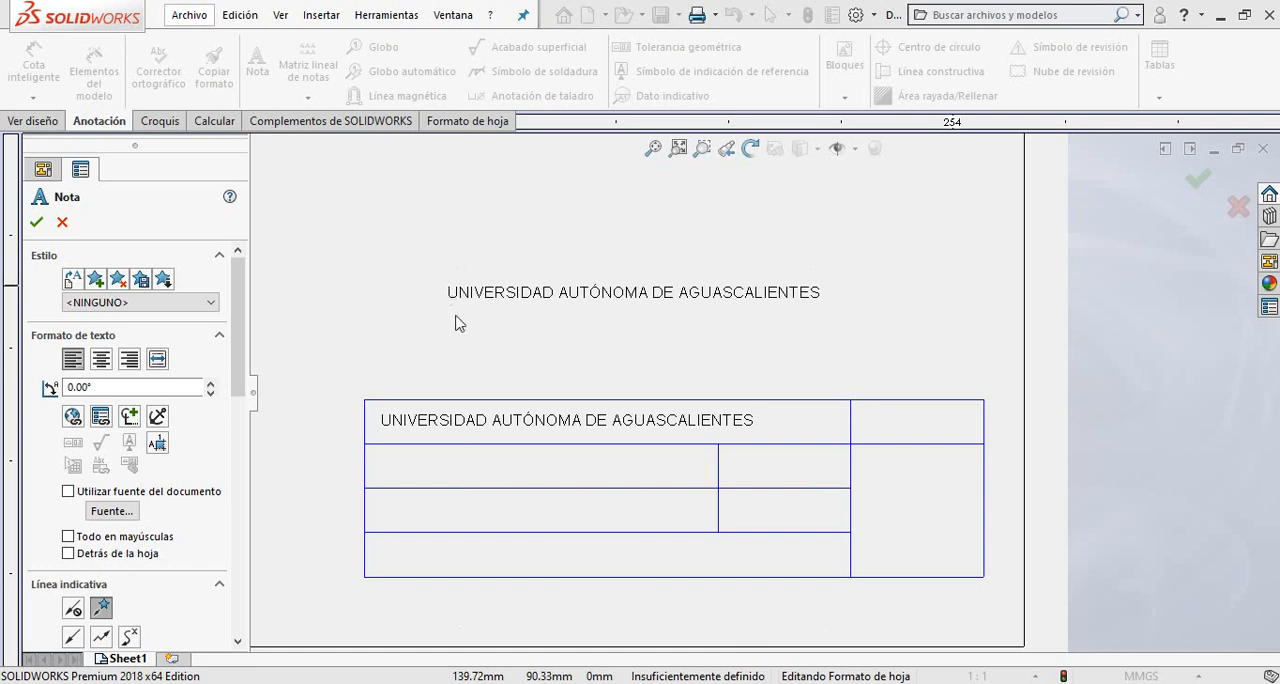
Place another note in the title block's top-right cell and replace its text with "DD/MM/AA".
{"action": "left_click", "coordinate": [867, 428]}
{"action": "key", "text": "ctrl+Right"}
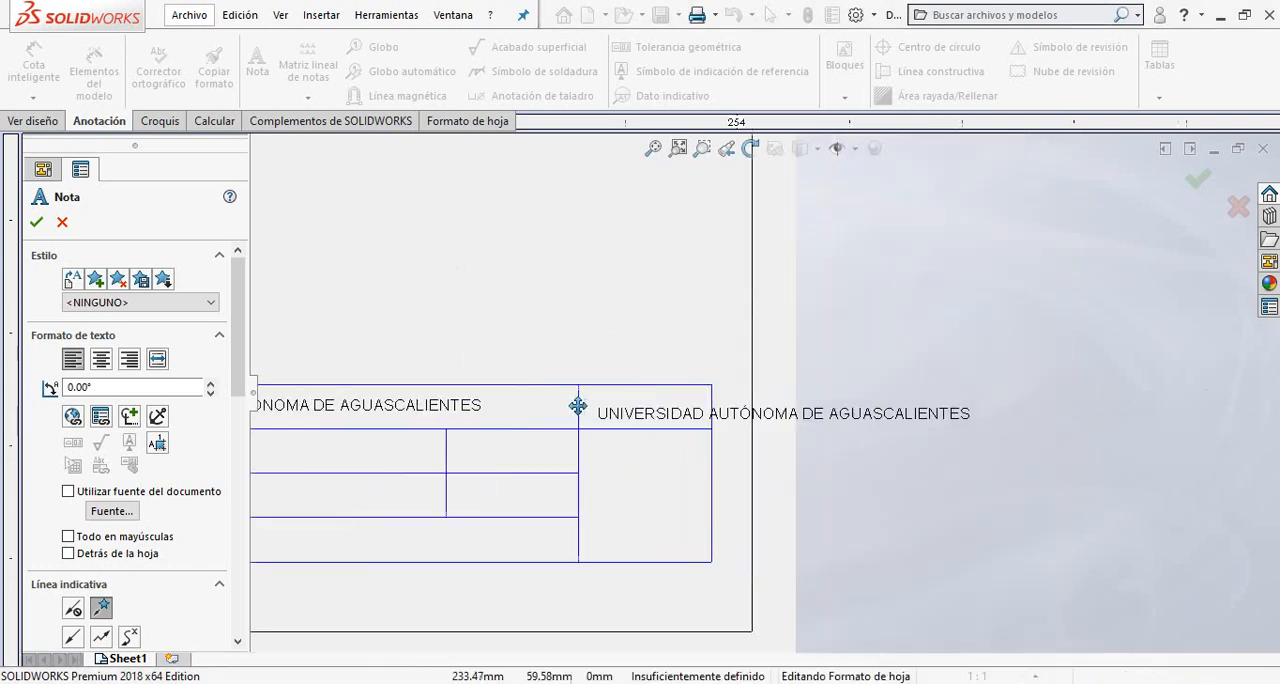
{"action": "left_click_drag", "start_coordinate": [587, 416], "coordinate": [576, 414]}
{"action": "double_click", "coordinate": [576, 414]}
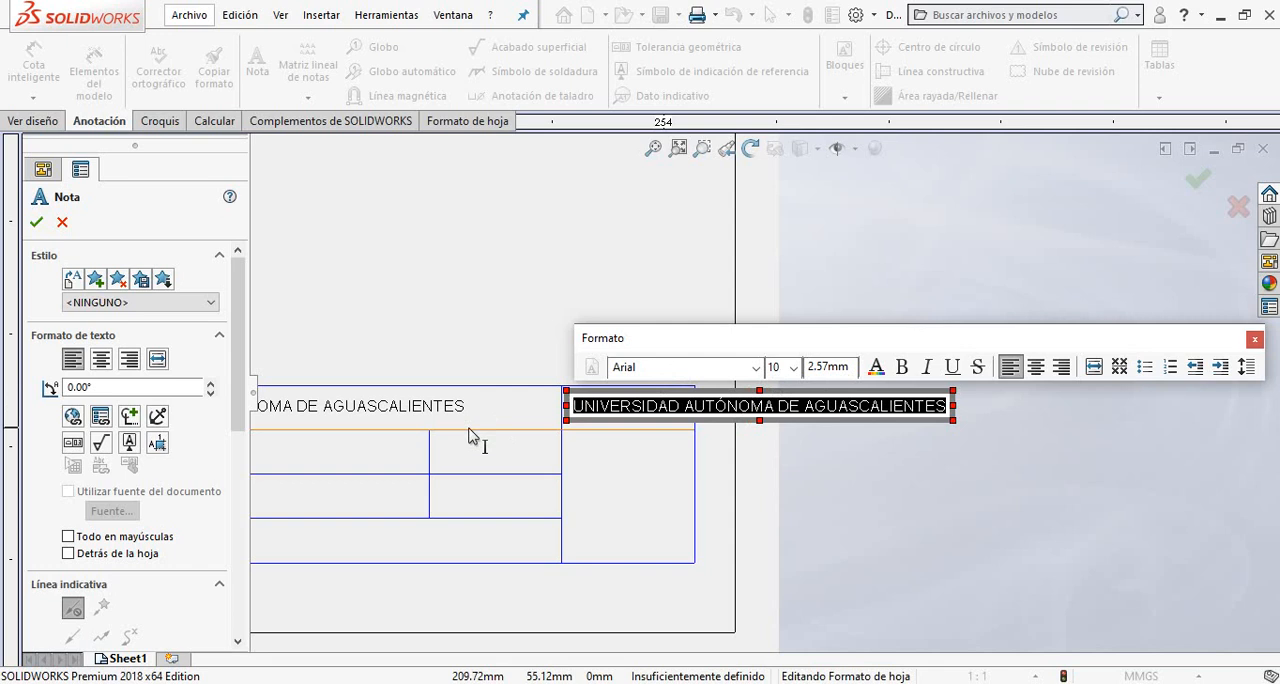
{"action": "type", "text": "DD"}
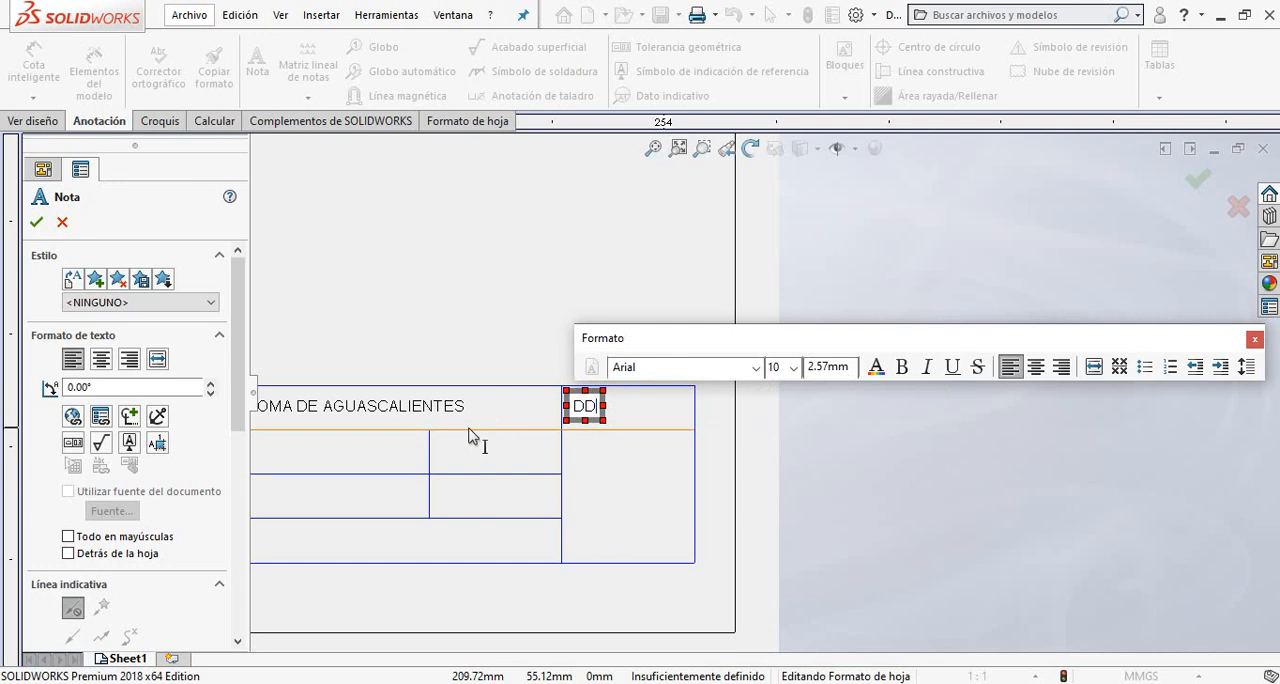
{"action": "type", "text": "7"}
{"action": "key", "text": "BackSpace"}
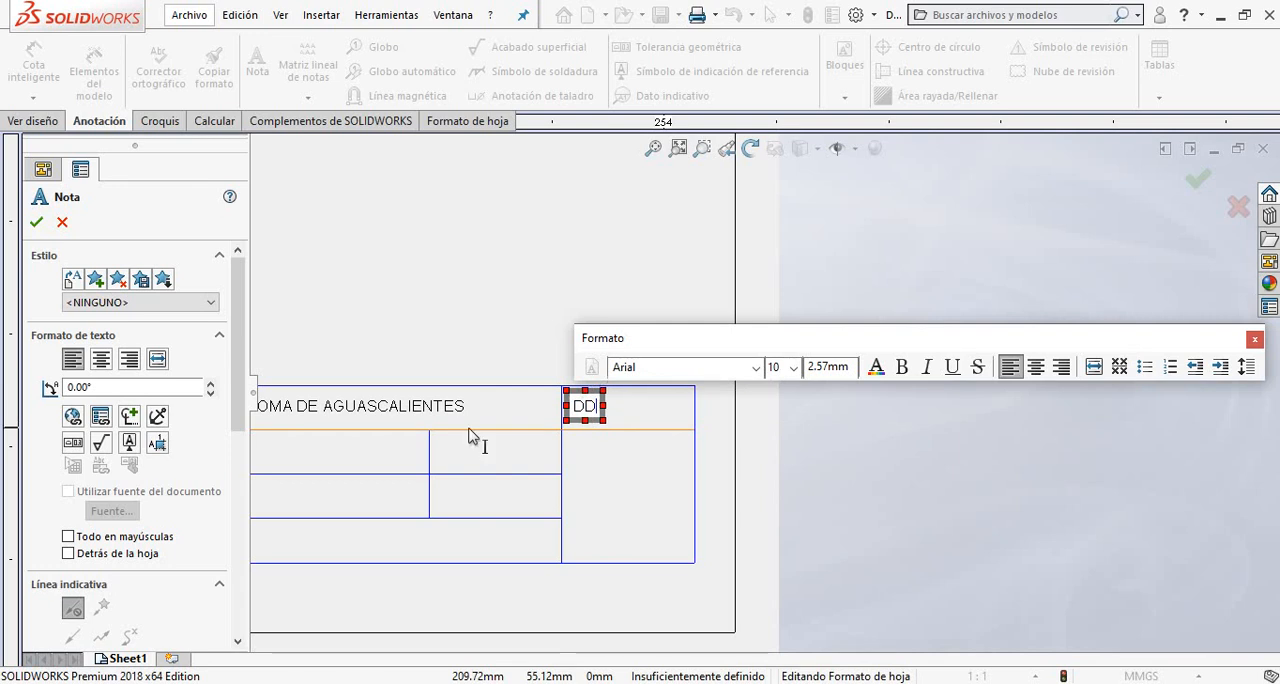
{"action": "type", "text": "/MM"}
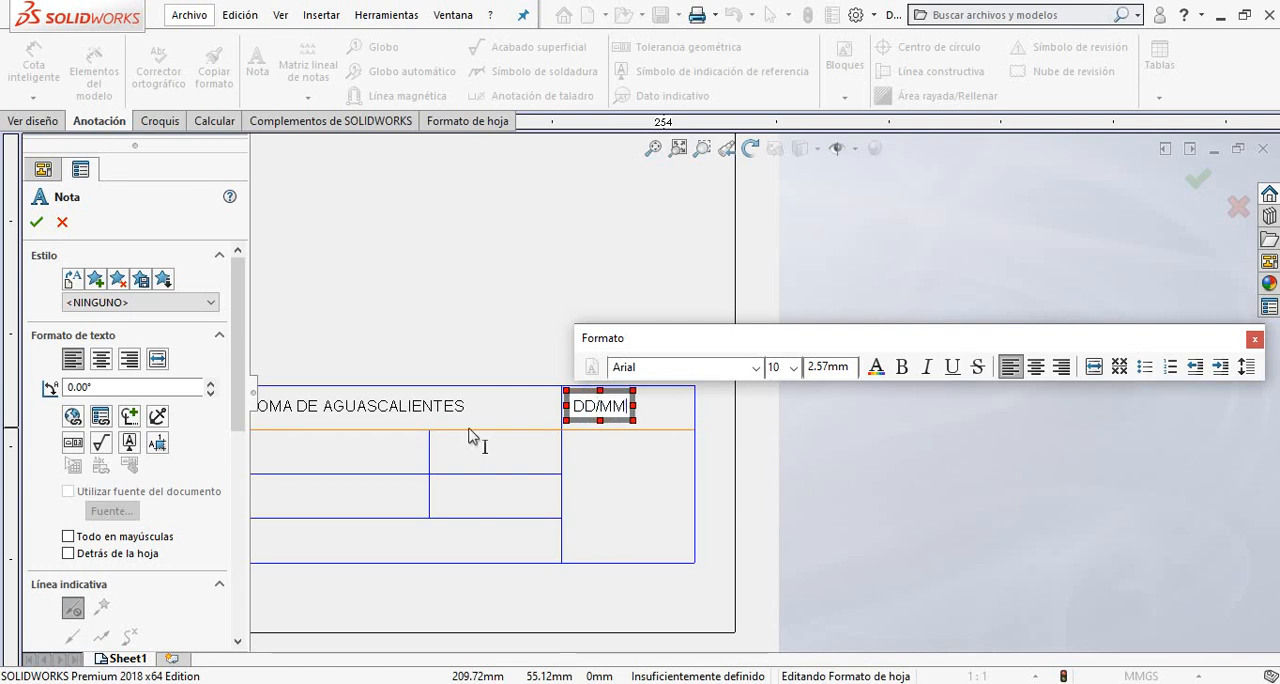
{"action": "type", "text": "/AA"}
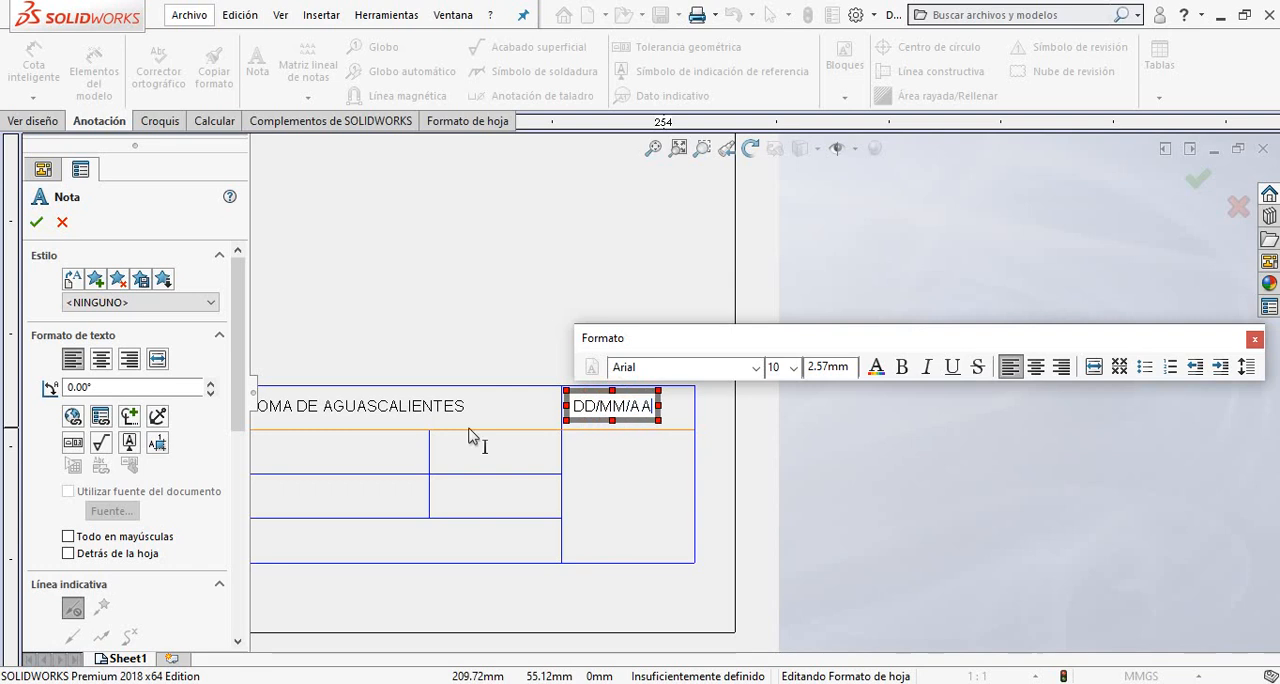
{"action": "left_click", "coordinate": [480, 515]}
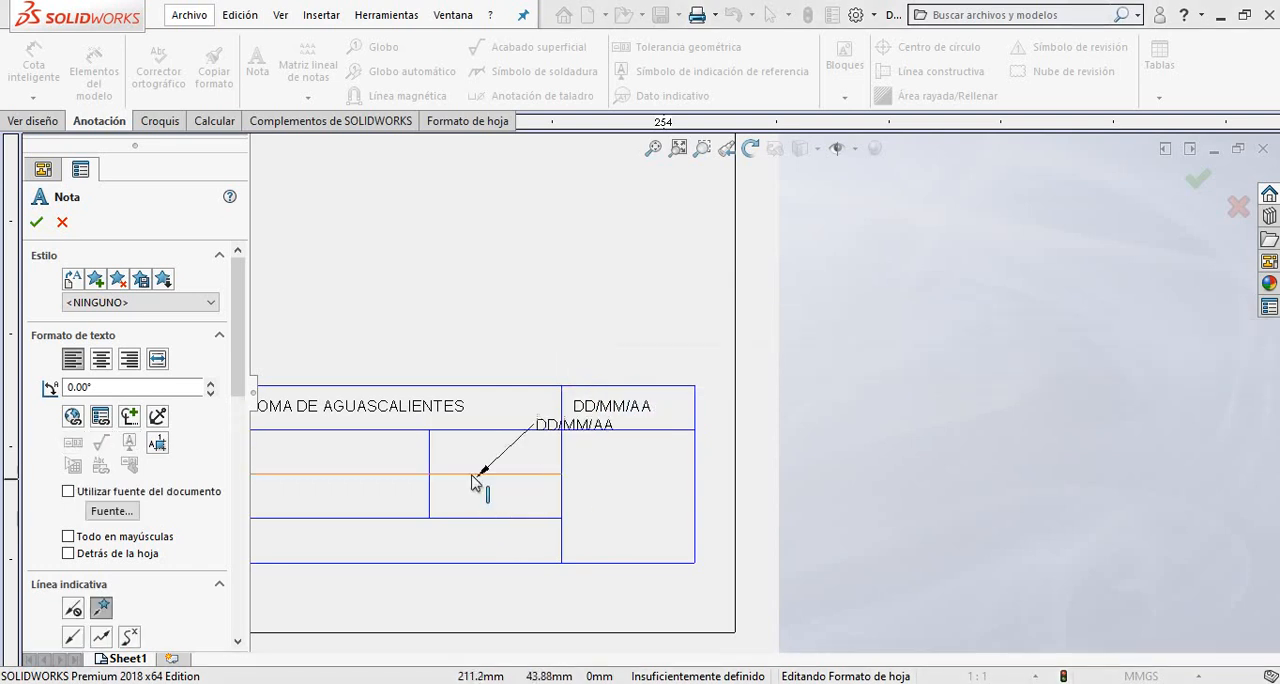